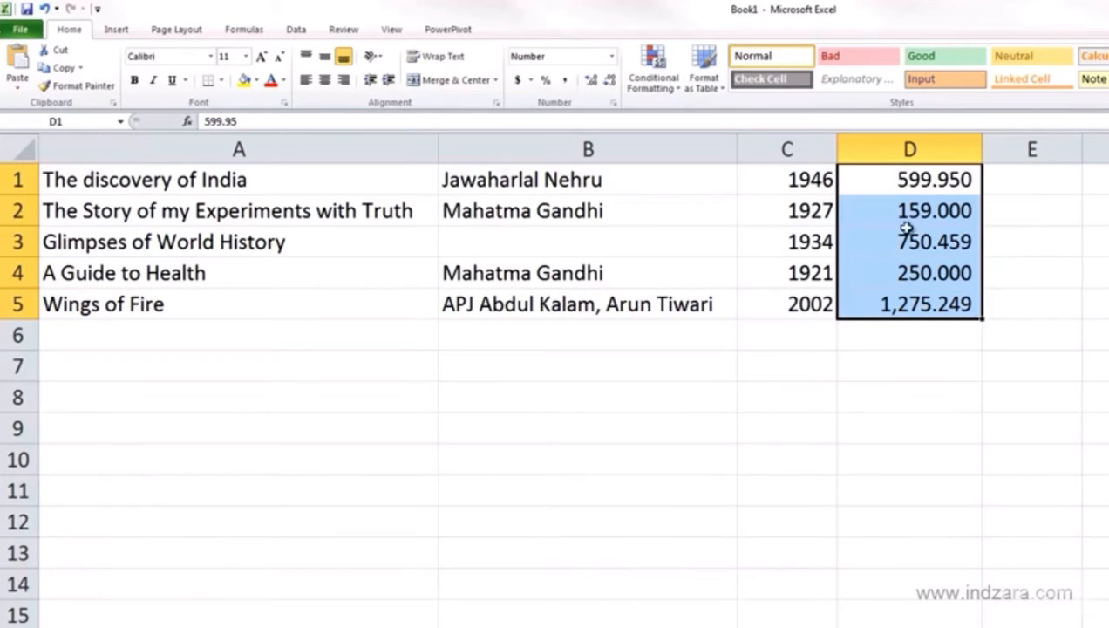
Apply the Currency number format to the prices in D1:D5
click(922, 181)
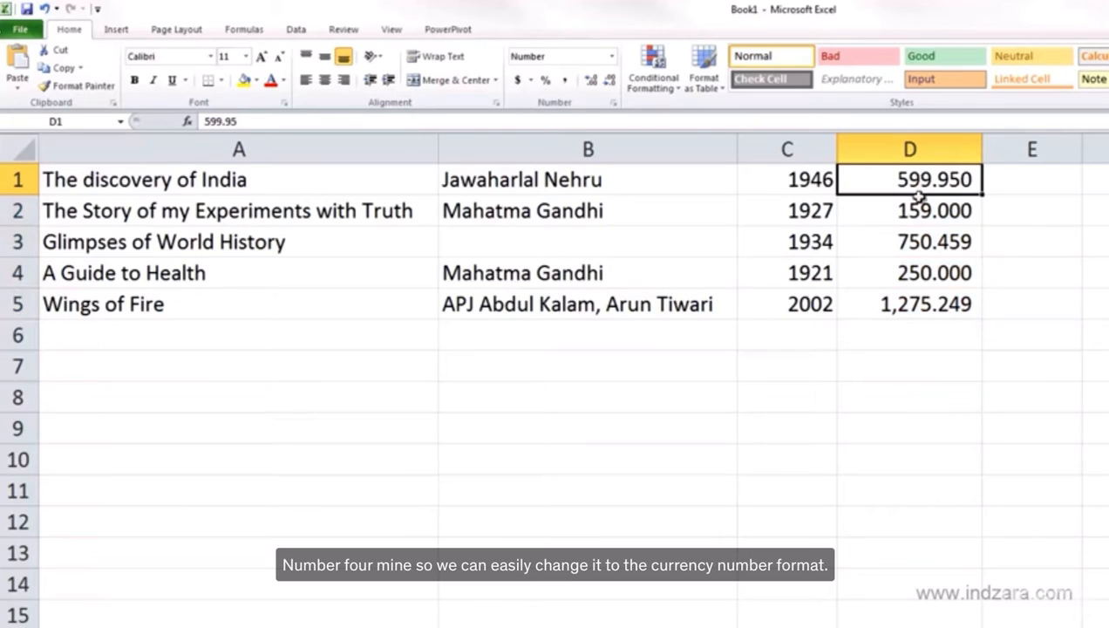
drag(916, 190, 920, 308)
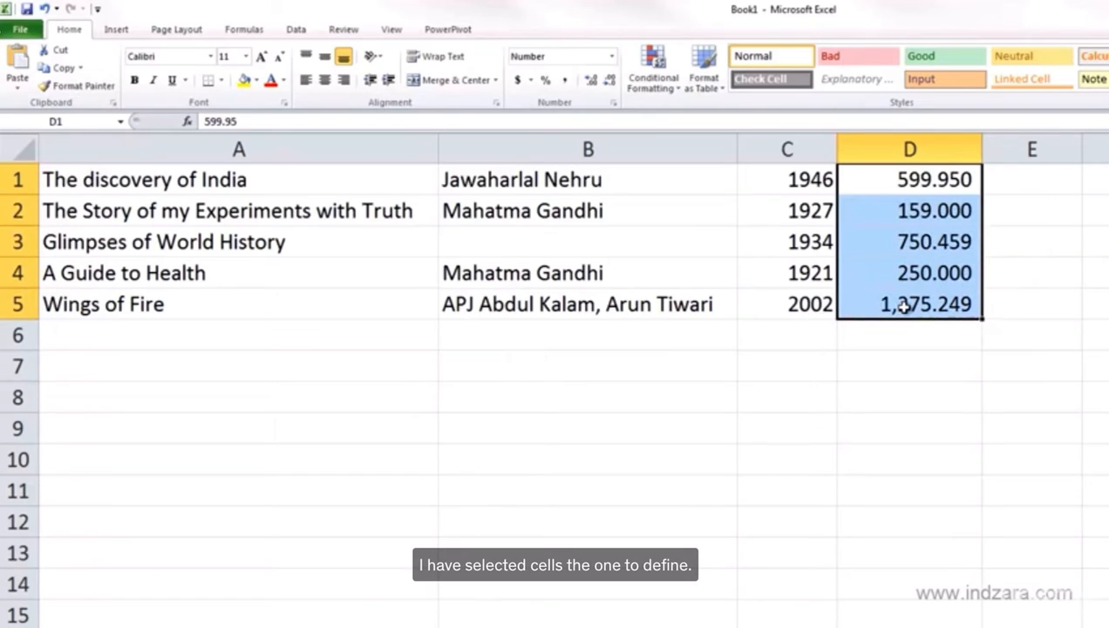
click(613, 57)
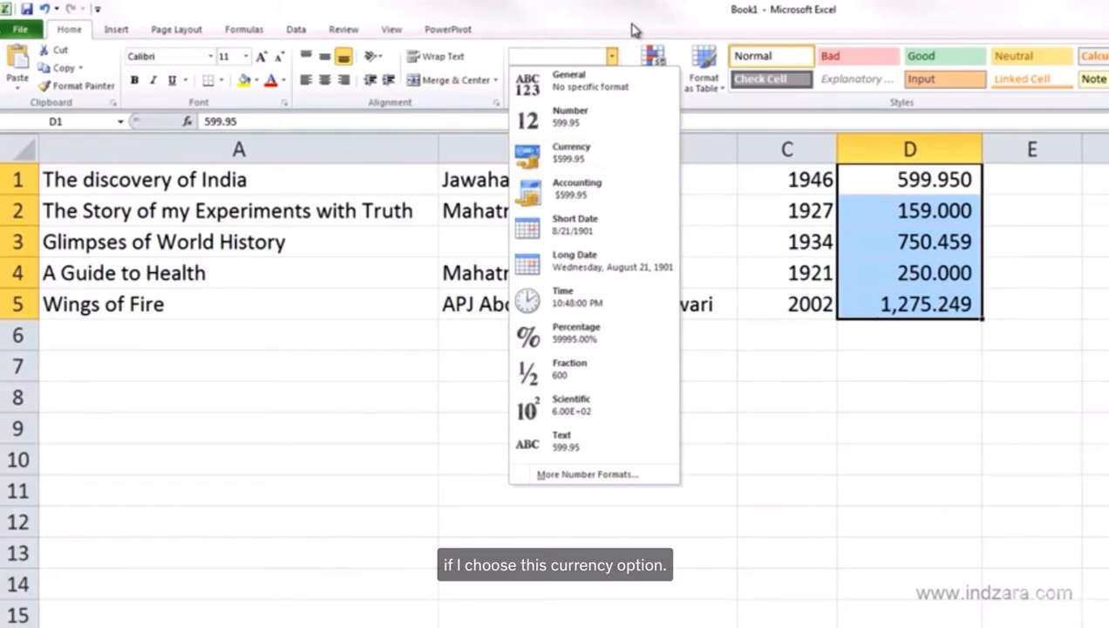
click(608, 155)
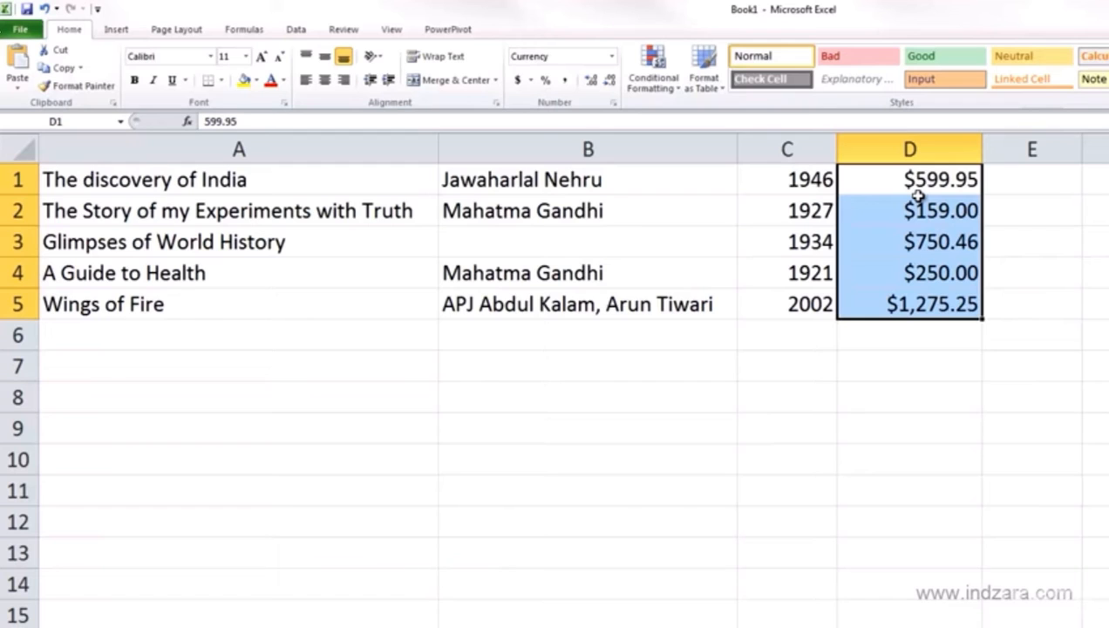
In Format Cells, set the currency format to 3 decimal places with the ₹ English (India) symbol
key(ctrl+1)
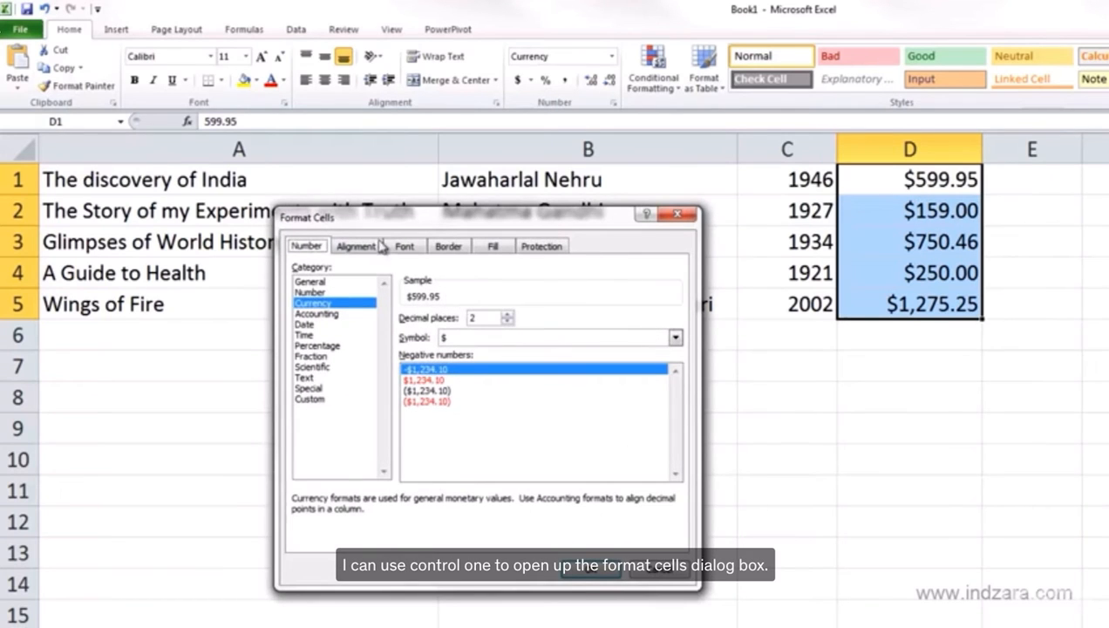
drag(386, 225, 396, 197)
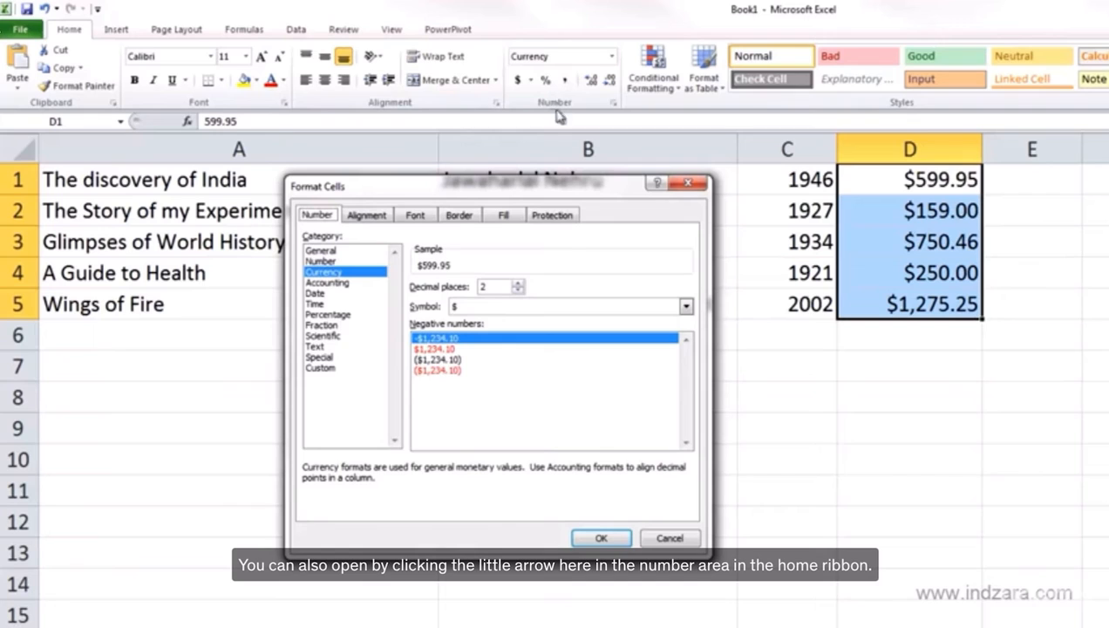
drag(422, 186, 454, 178)
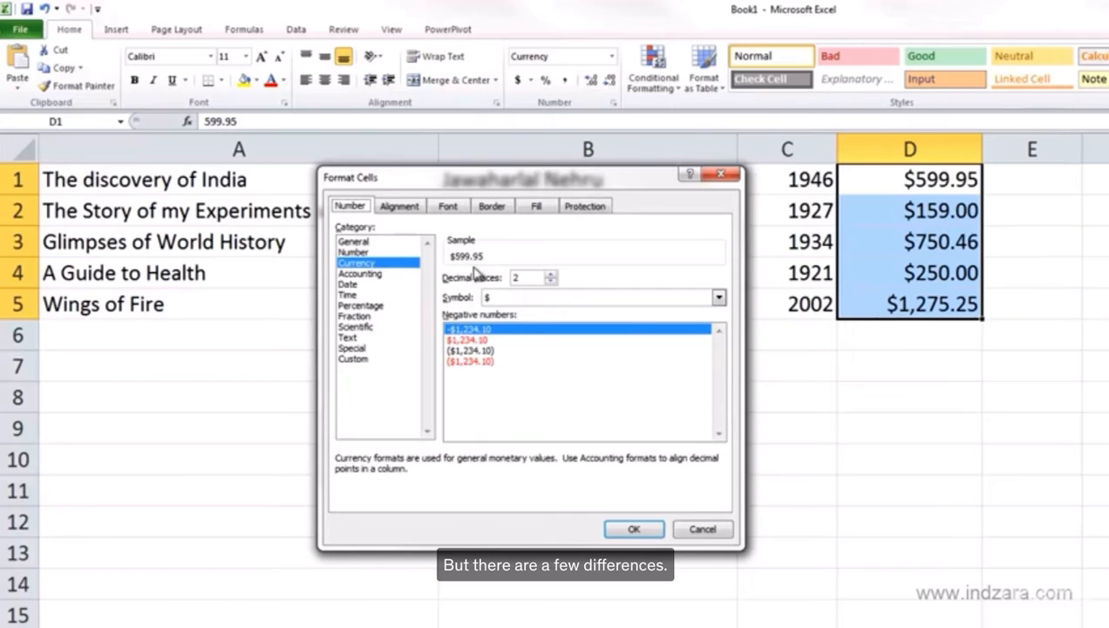
click(549, 274)
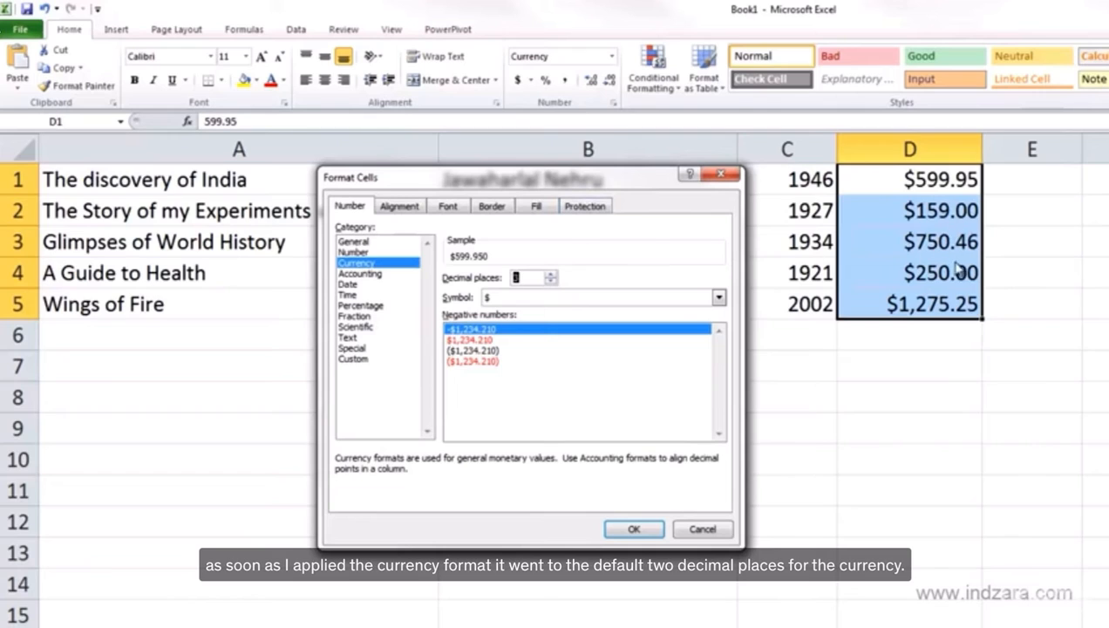
click(525, 300)
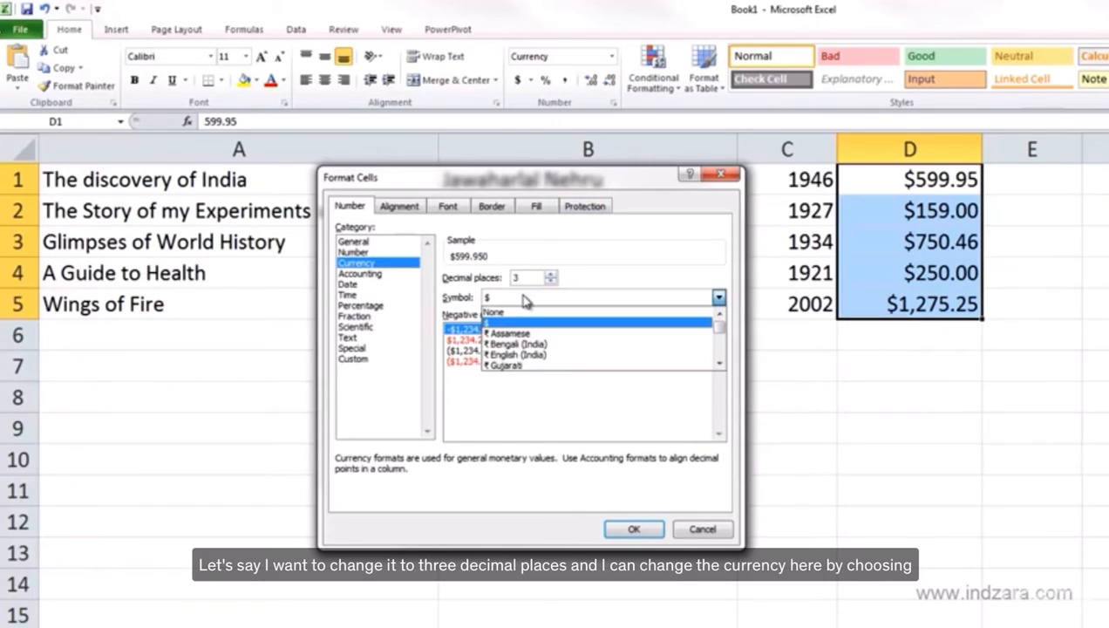
click(553, 355)
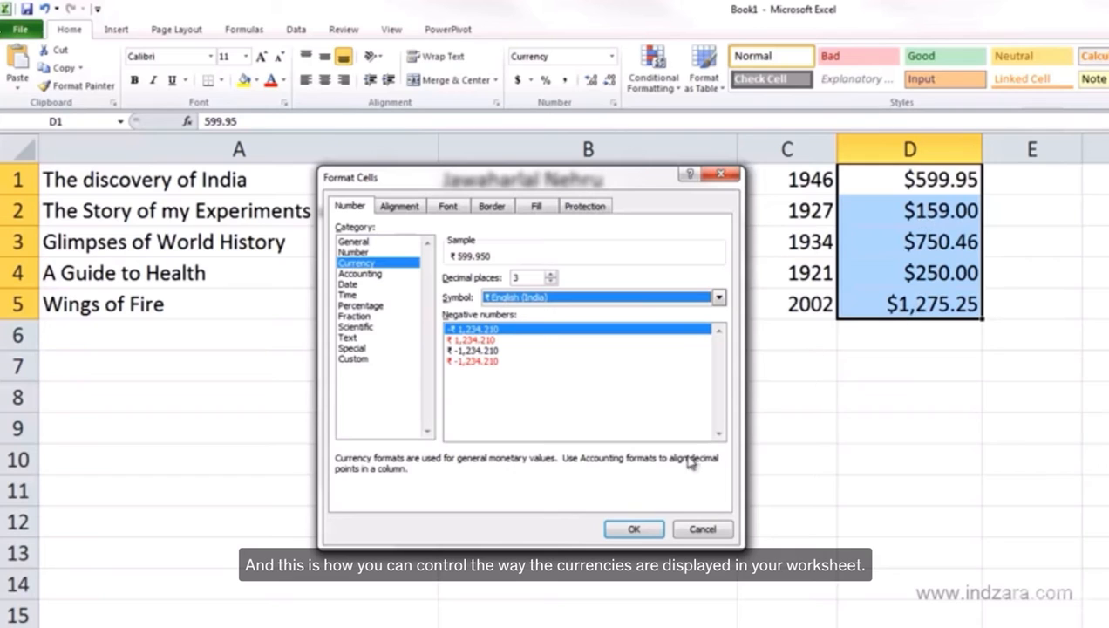
click(634, 529)
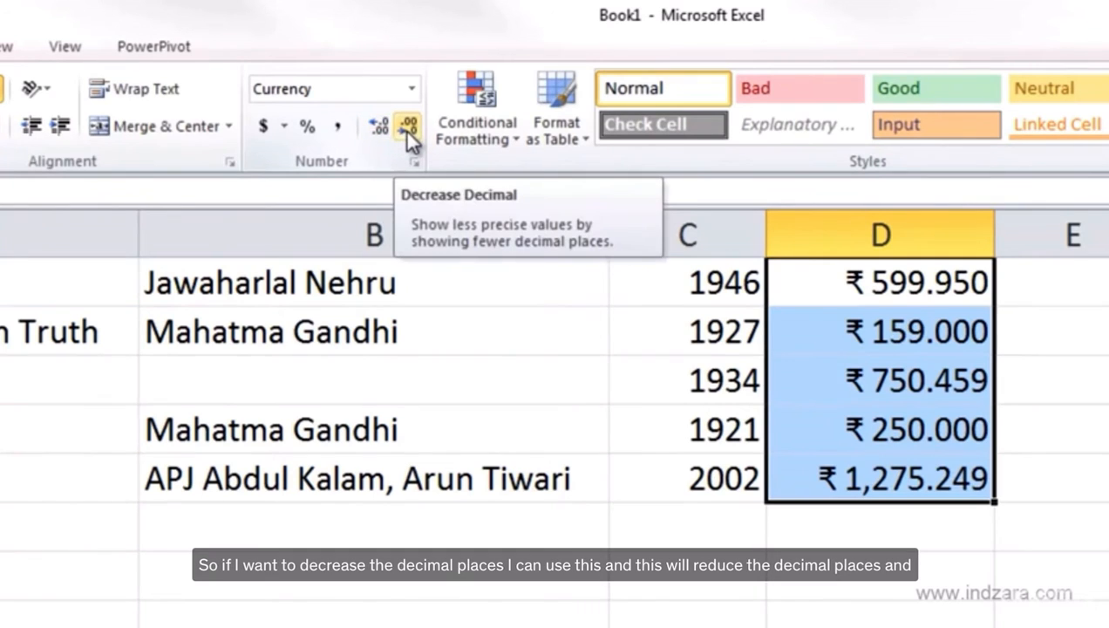
Decrease the displayed decimals of D1:D5 down to one, then increase them back to two
click(404, 129)
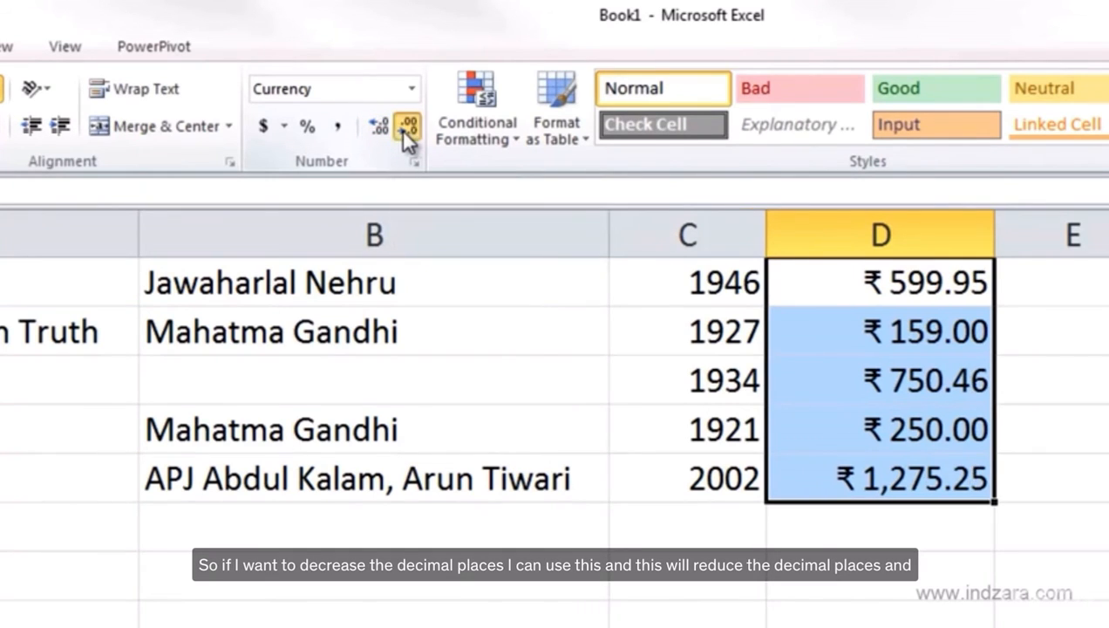
click(404, 129)
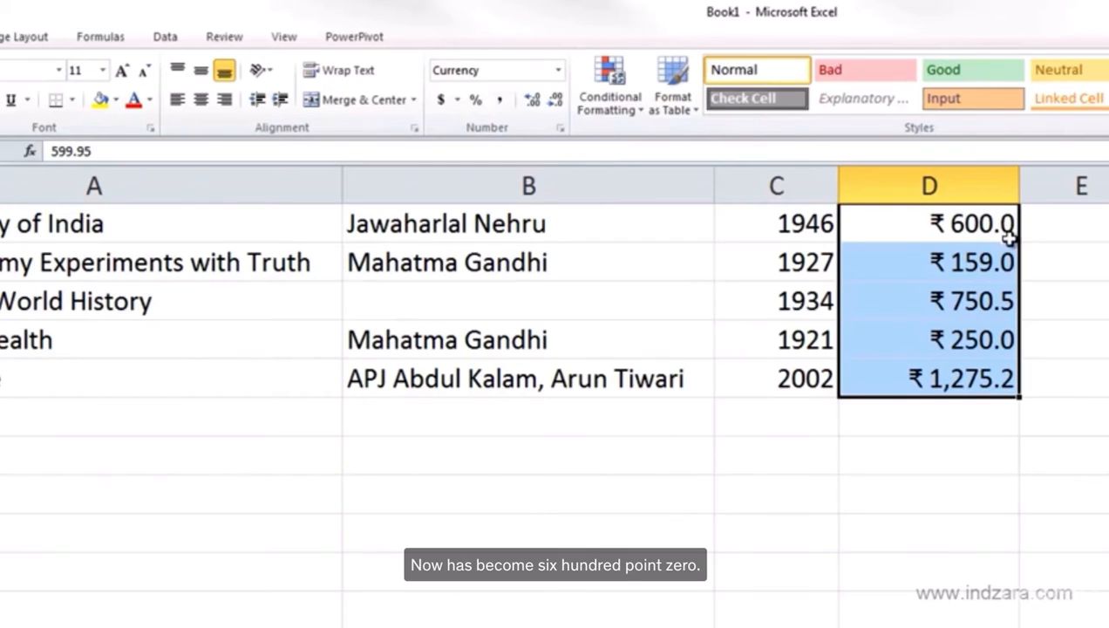
click(534, 102)
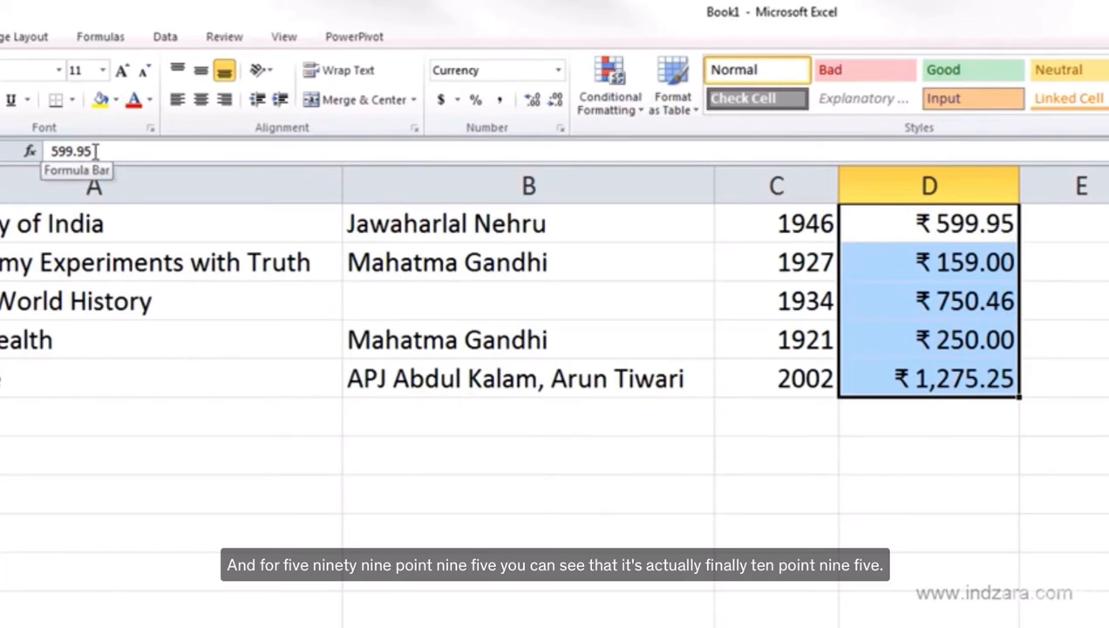
click(556, 98)
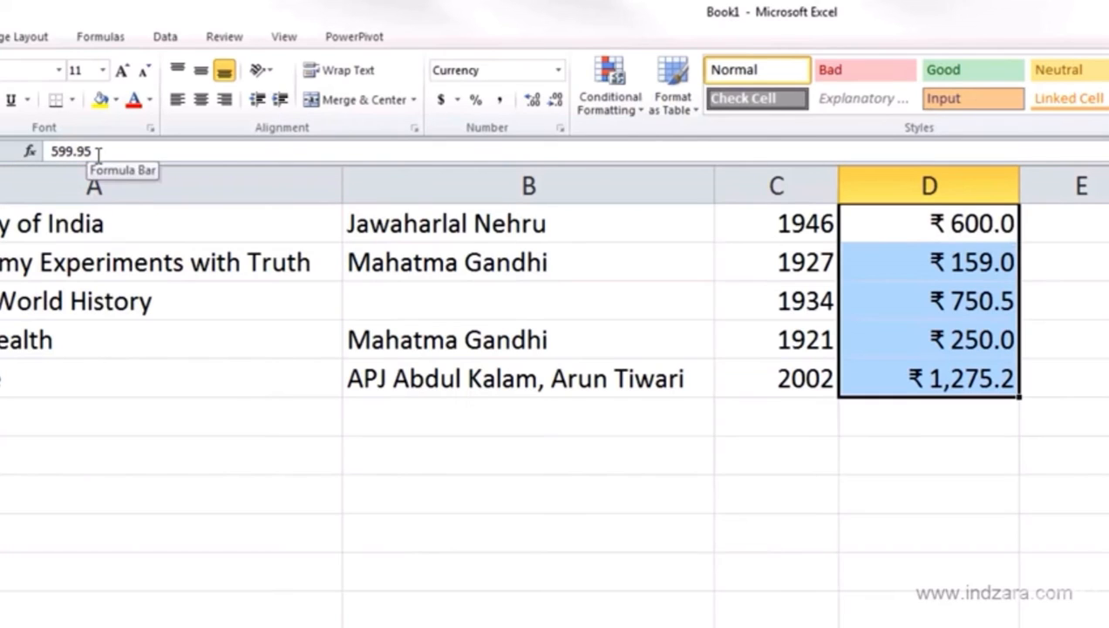
click(532, 102)
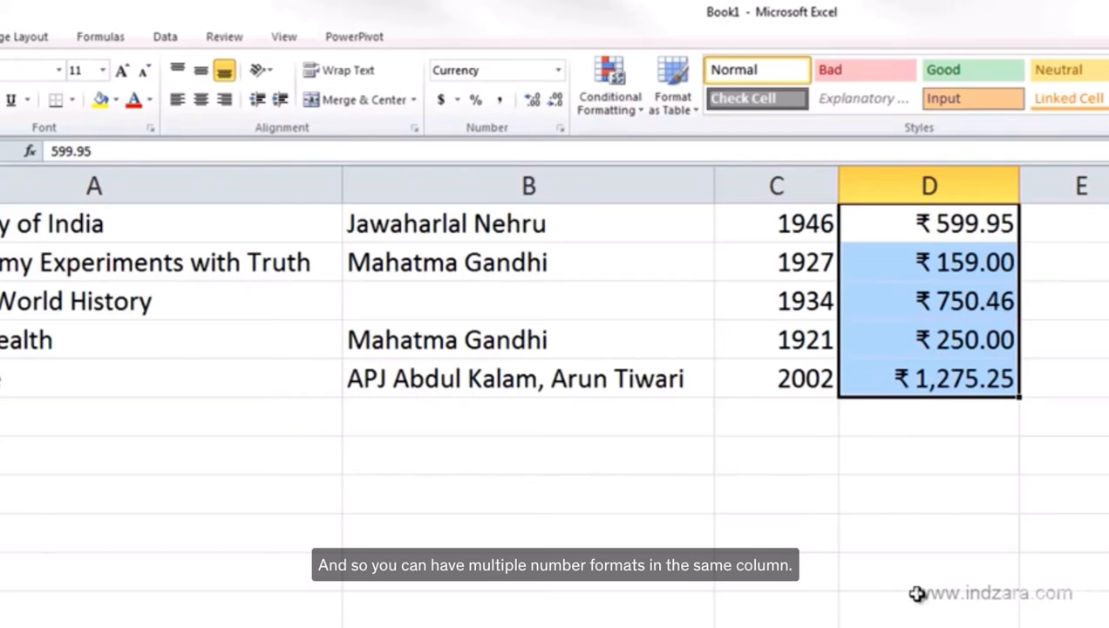
drag(912, 451, 918, 614)
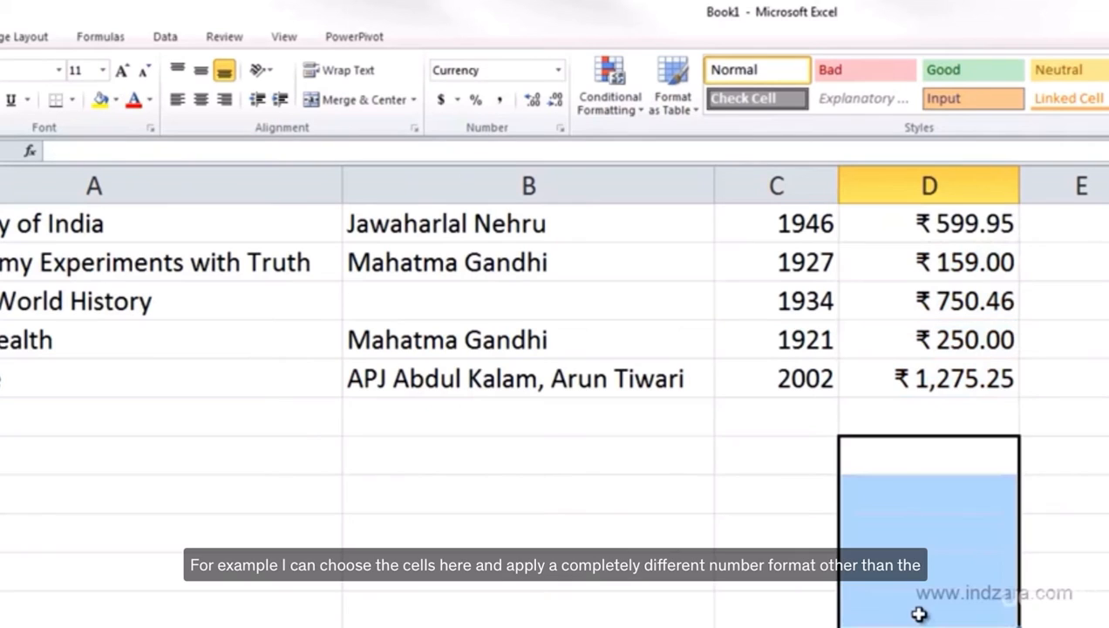
click(558, 70)
click(558, 70)
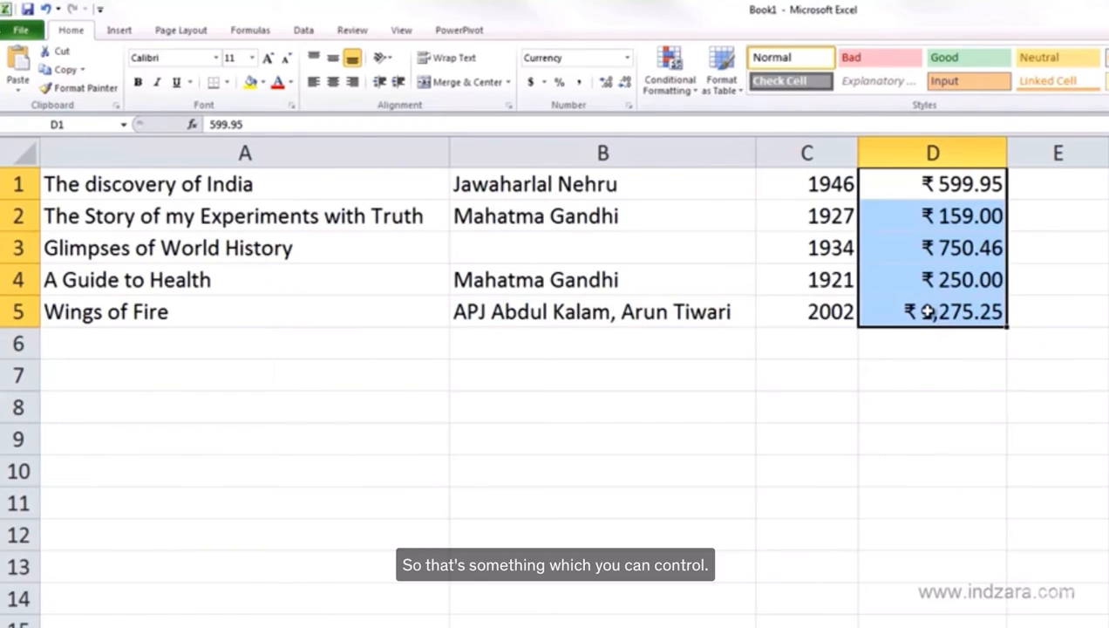
Apply the Accounting format to D1:D5 and set its symbol to ₹ English (India)
click(627, 58)
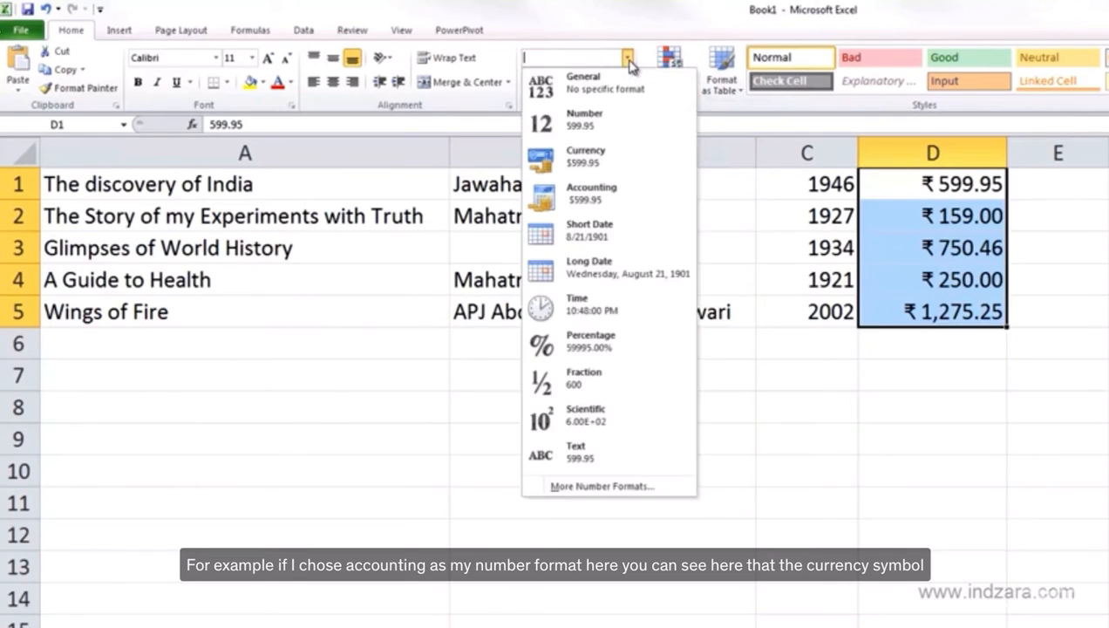
click(613, 201)
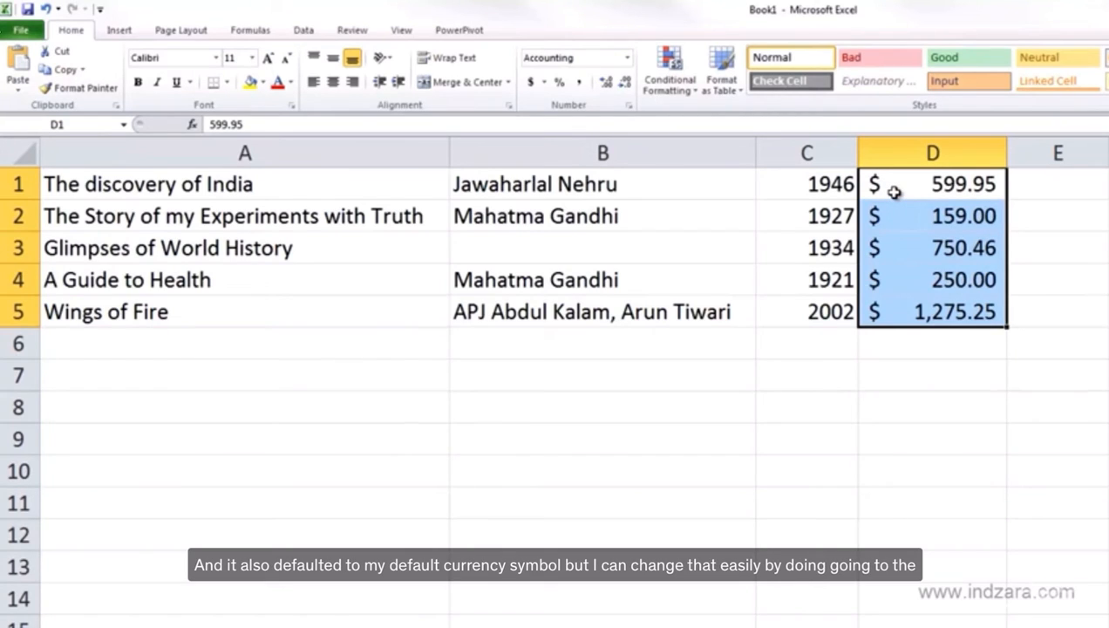
key(ctrl+1)
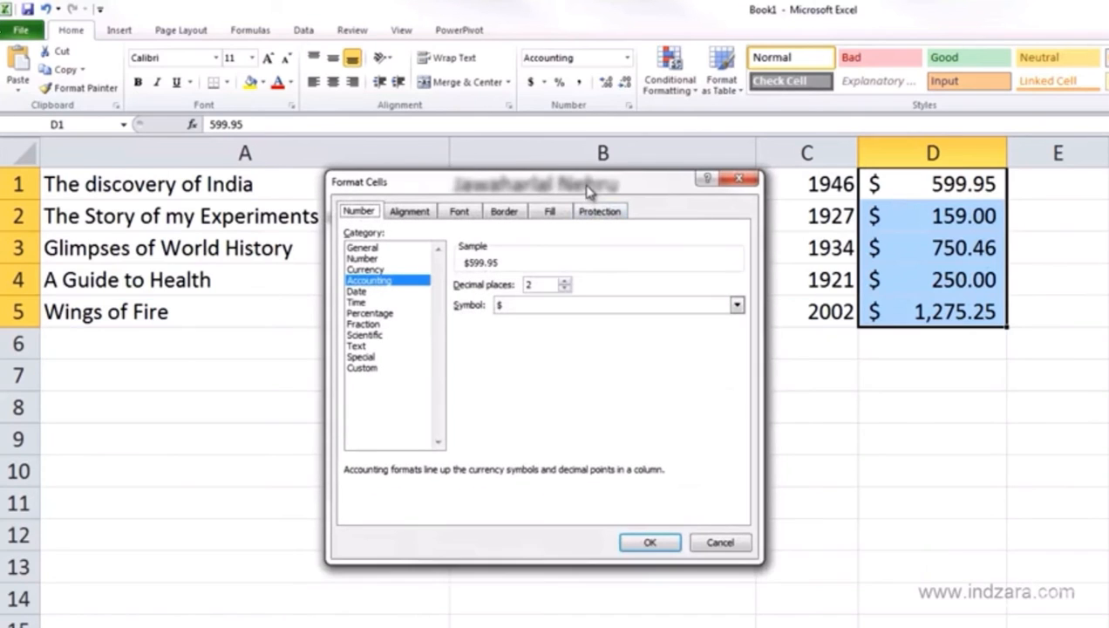
drag(590, 192, 600, 218)
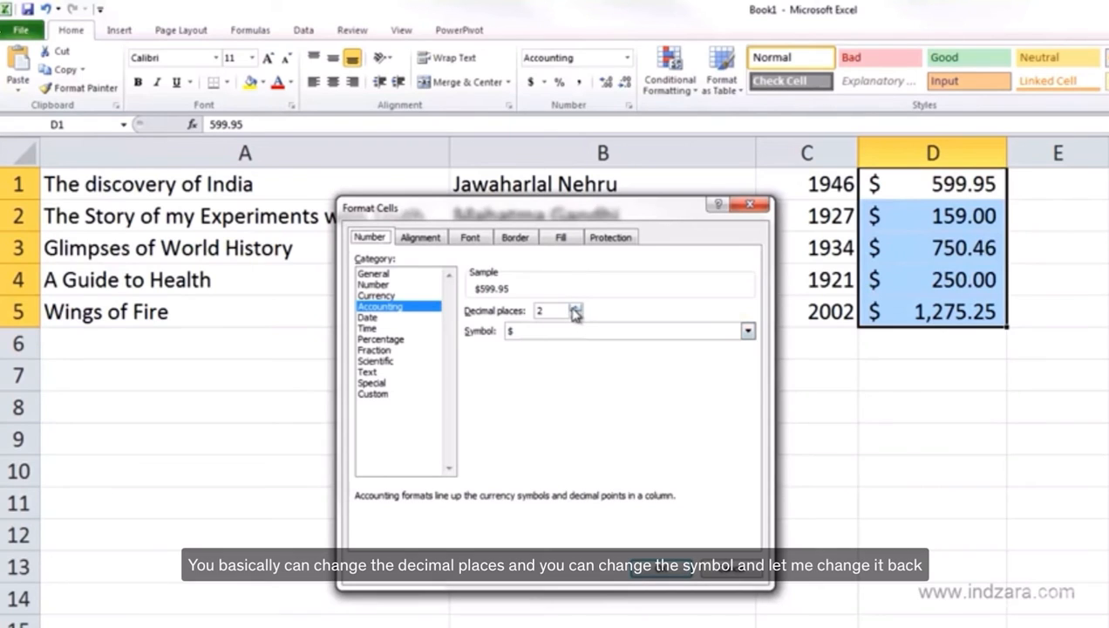
click(746, 332)
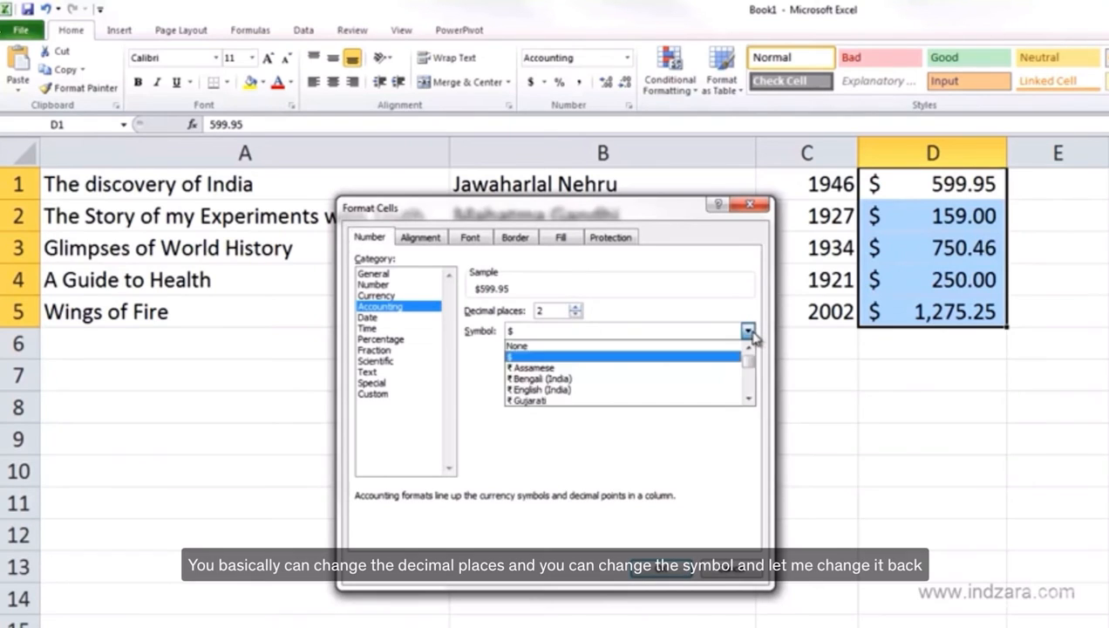
click(648, 389)
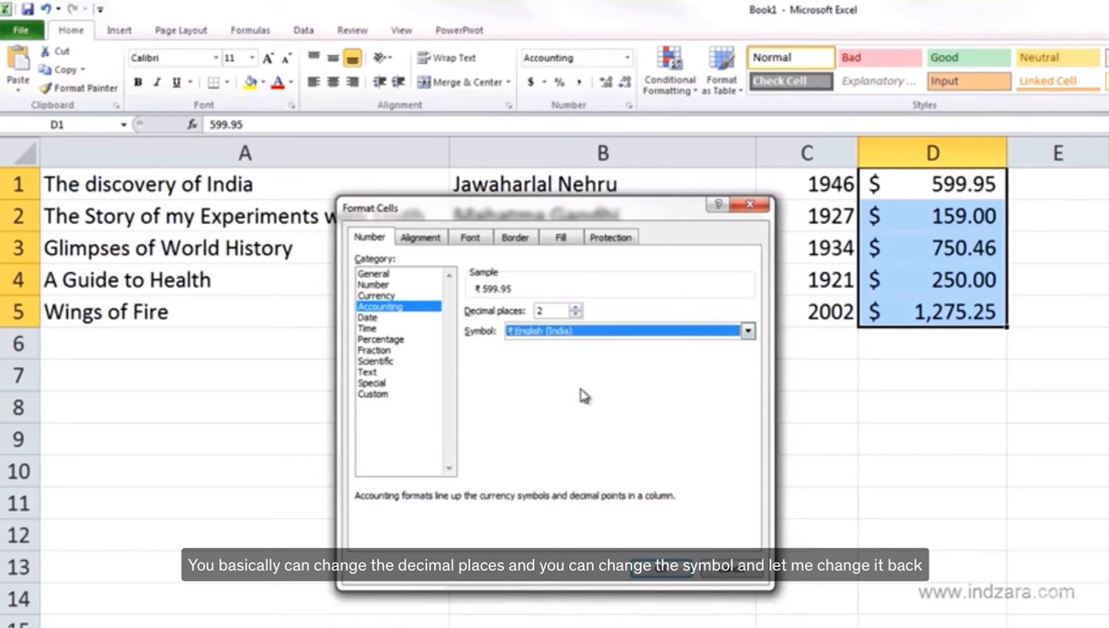
click(663, 567)
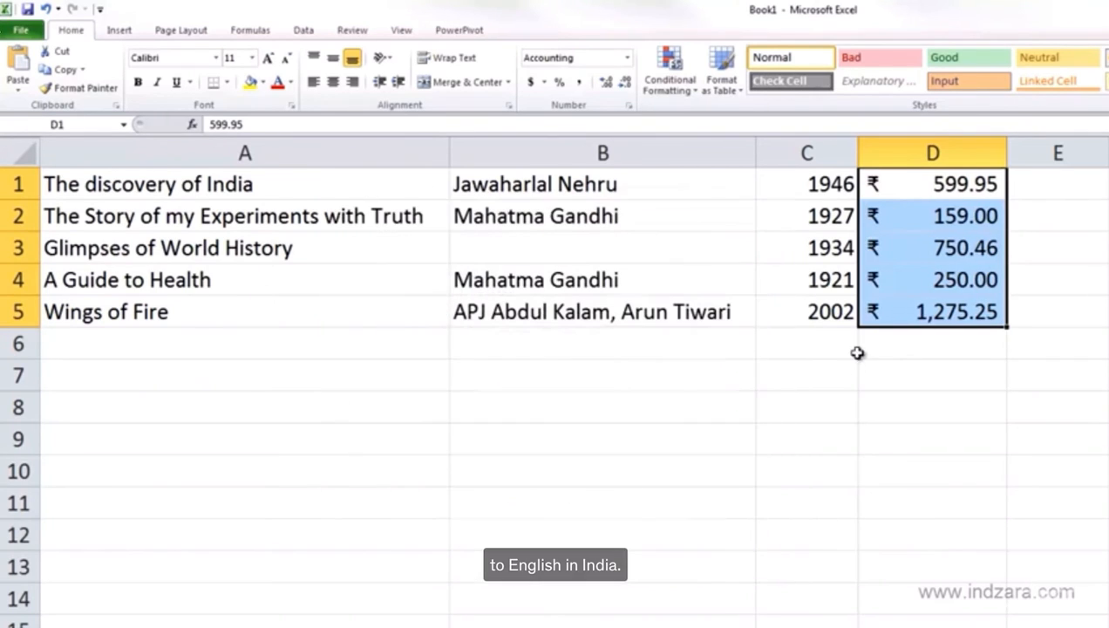
Reapply the Currency number format to the prices in D1:D5
click(877, 313)
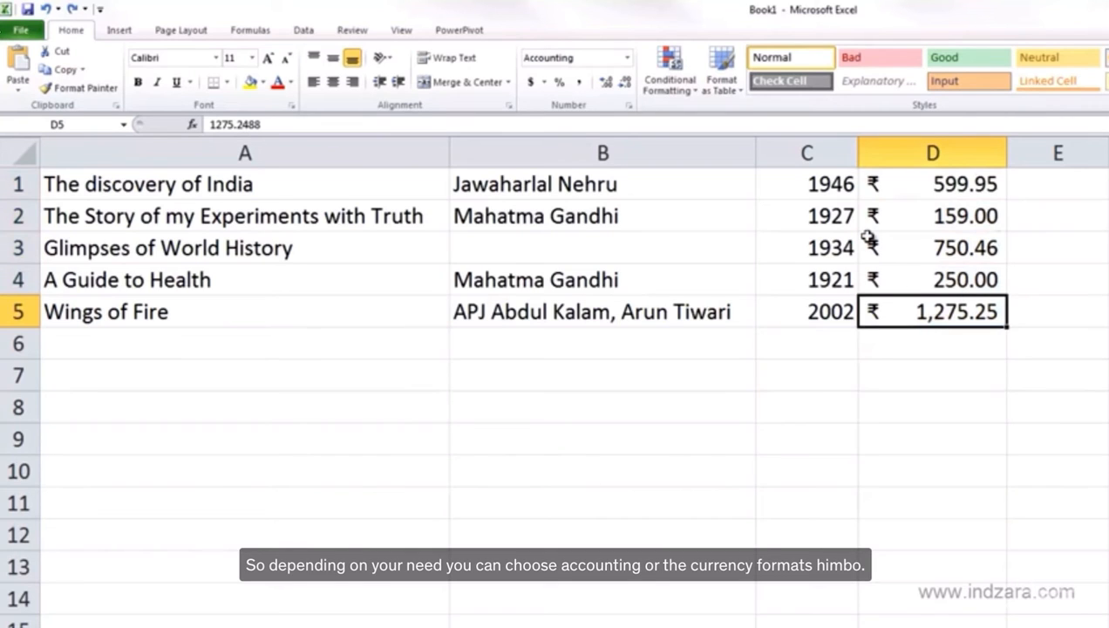
drag(906, 186, 896, 299)
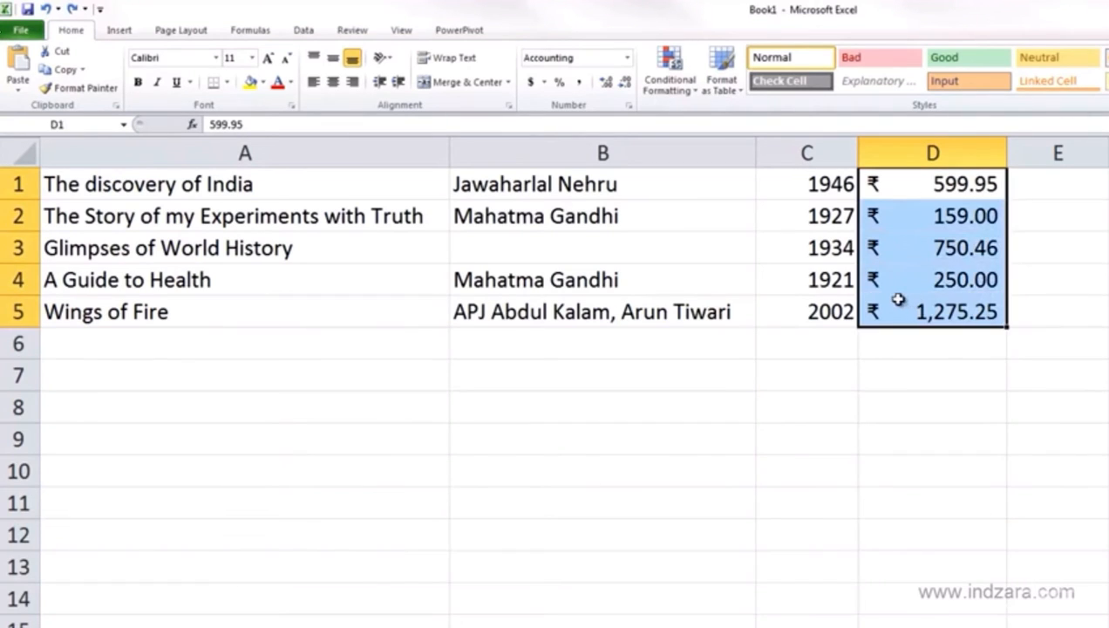
click(626, 58)
click(601, 161)
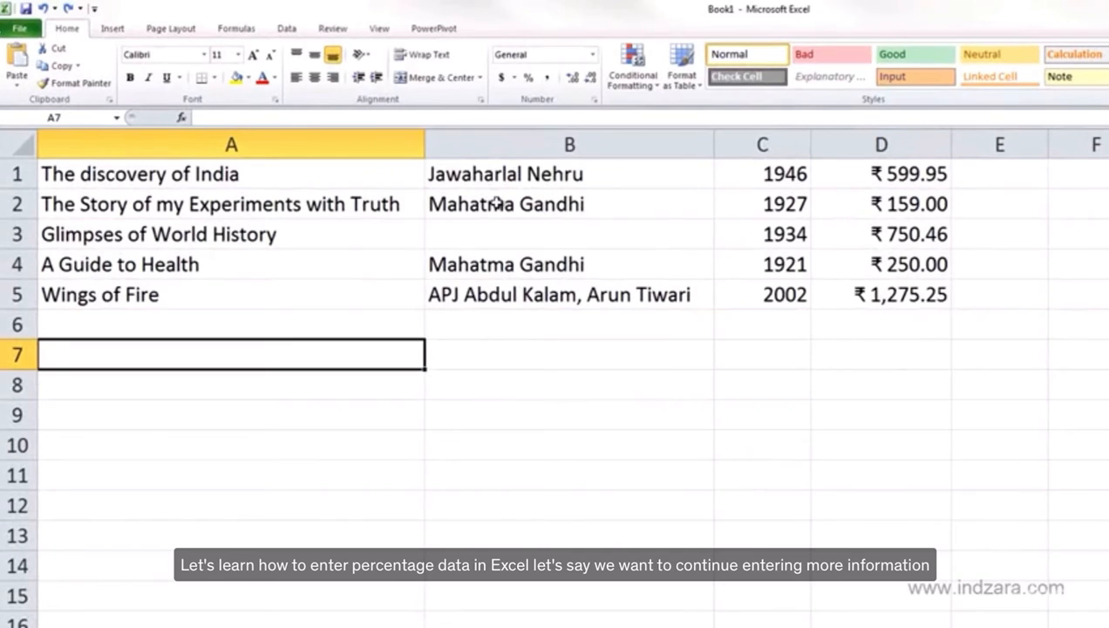
Enter 30% in cell E1 for the first book
click(991, 179)
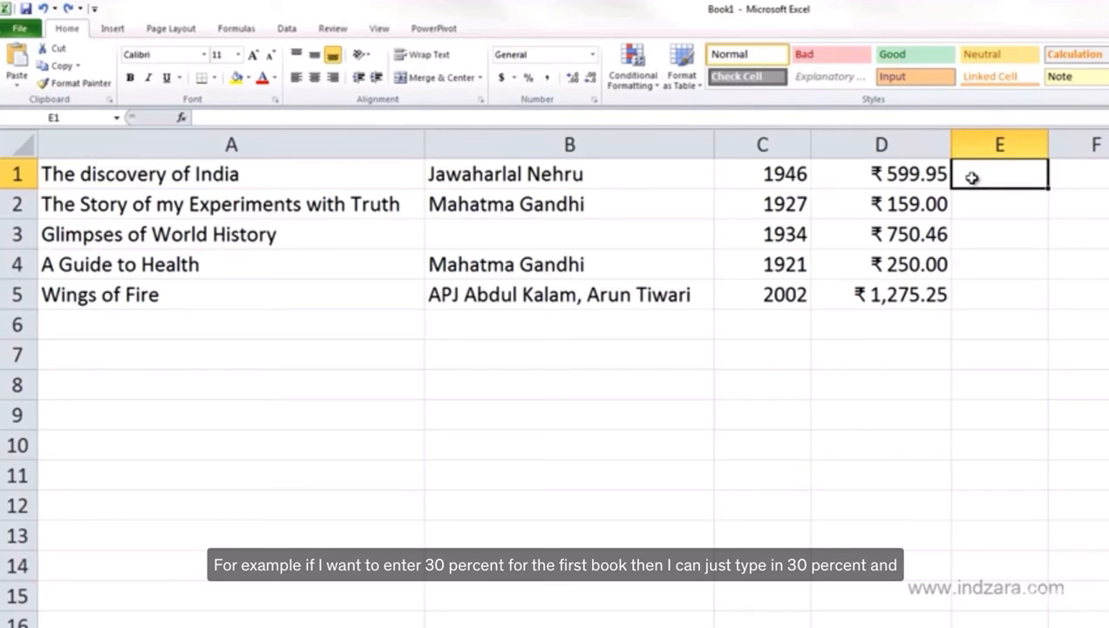
text(30)
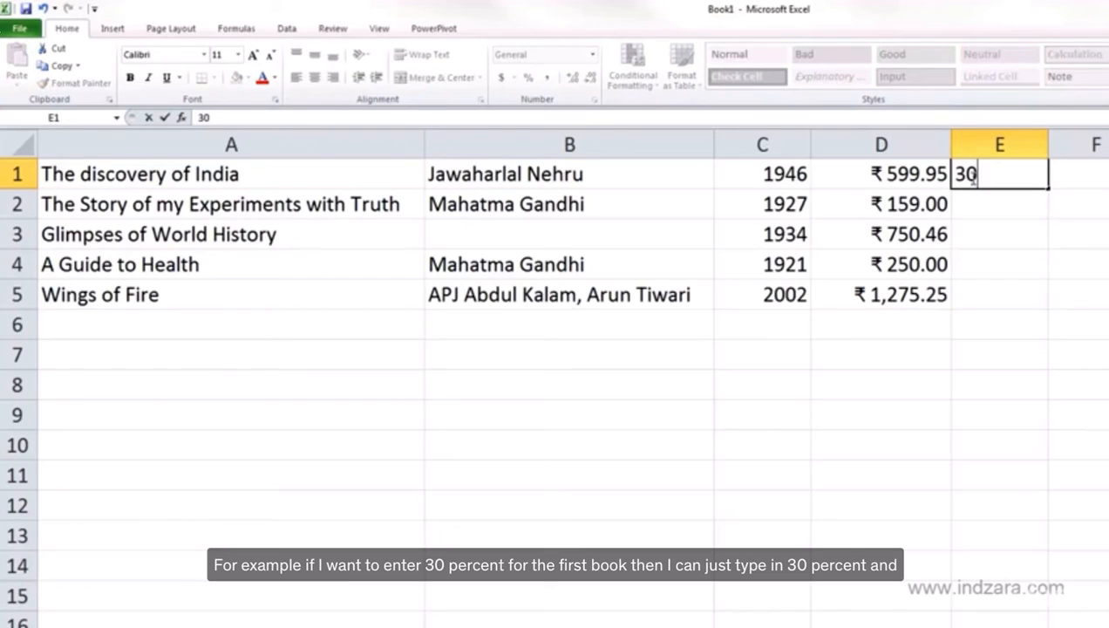
text(%)
key(Return)
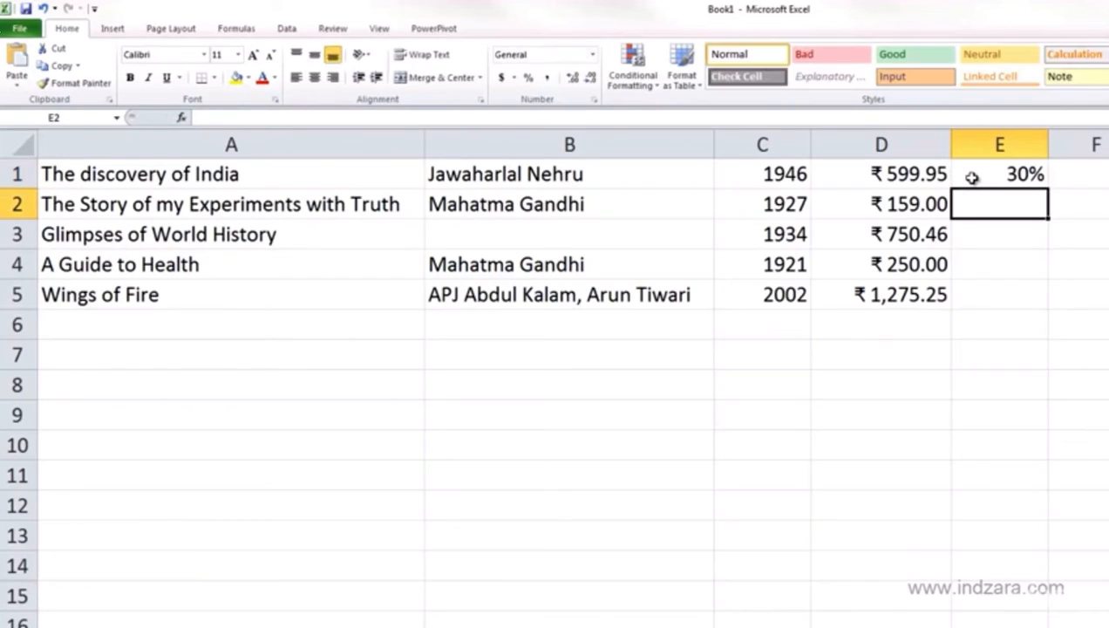
click(972, 177)
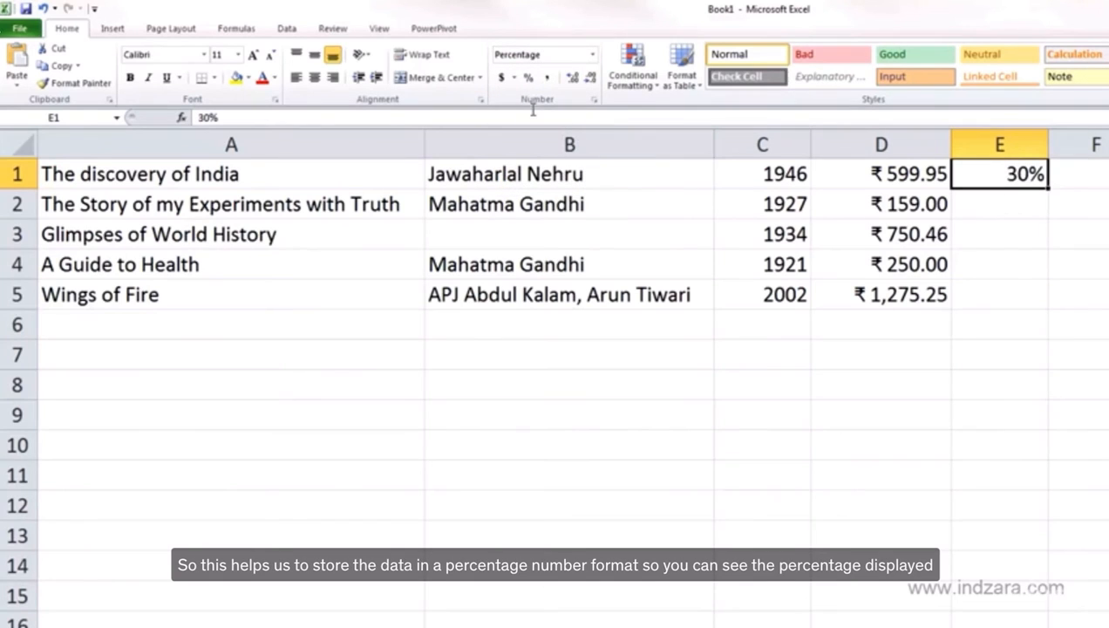
Enter 0.3 in cell E2 for the second book
click(1035, 199)
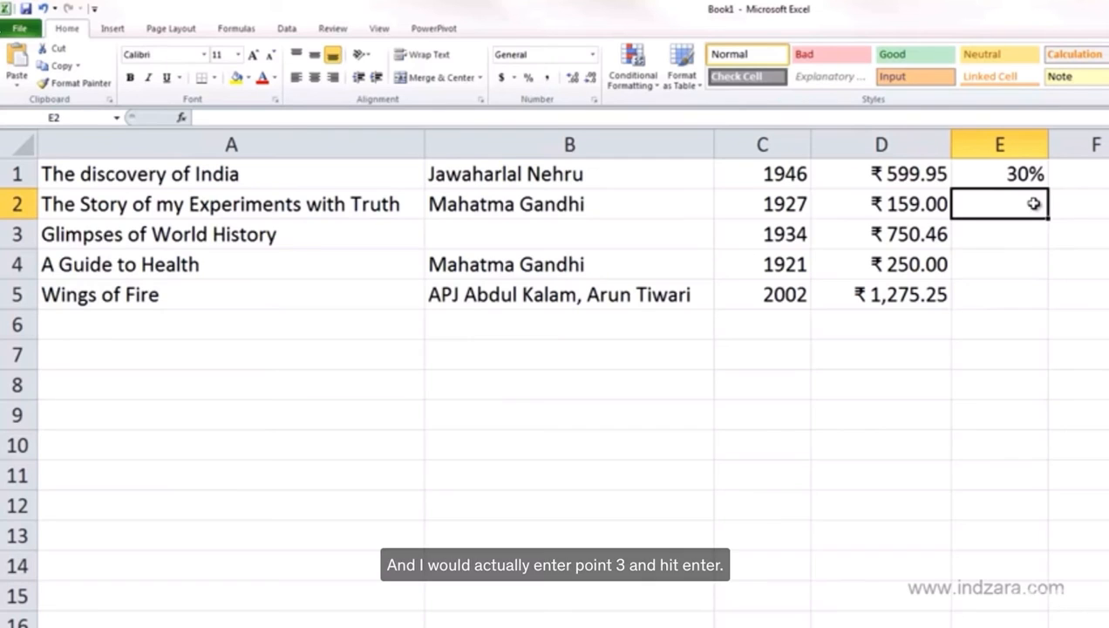
text(0.3)
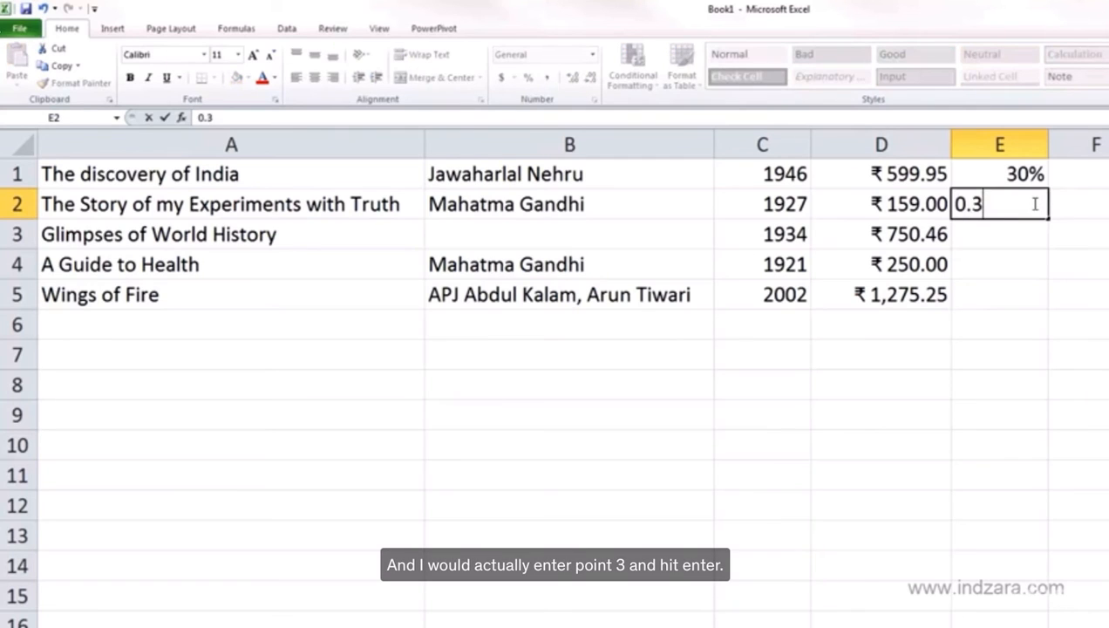
key(Return)
click(1031, 203)
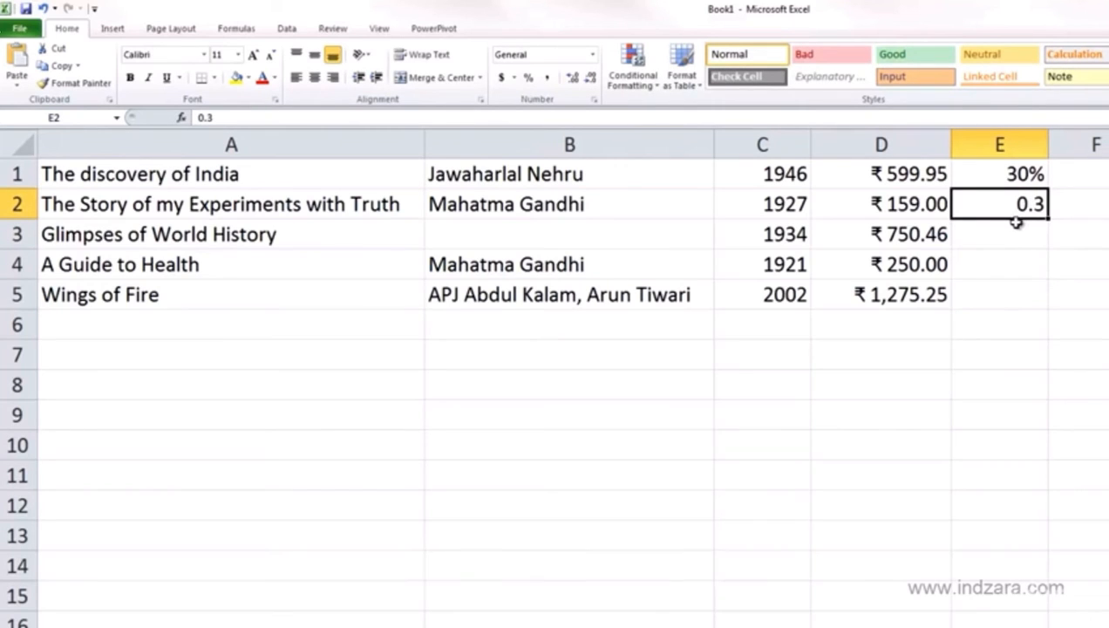
Apply the Percentage number format to cell E2
click(593, 56)
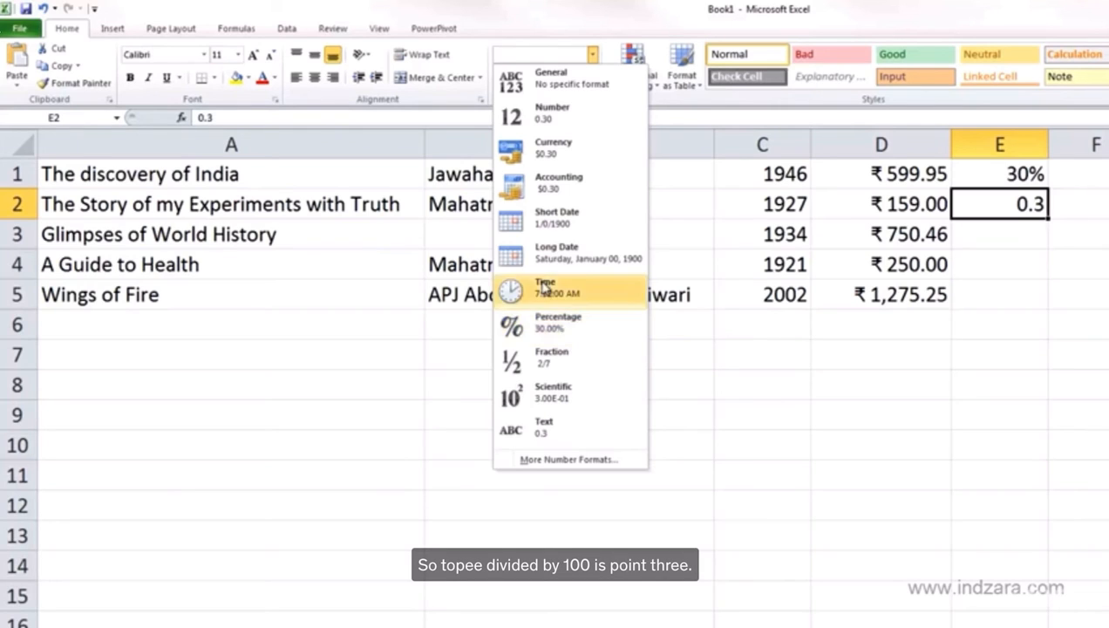
click(582, 330)
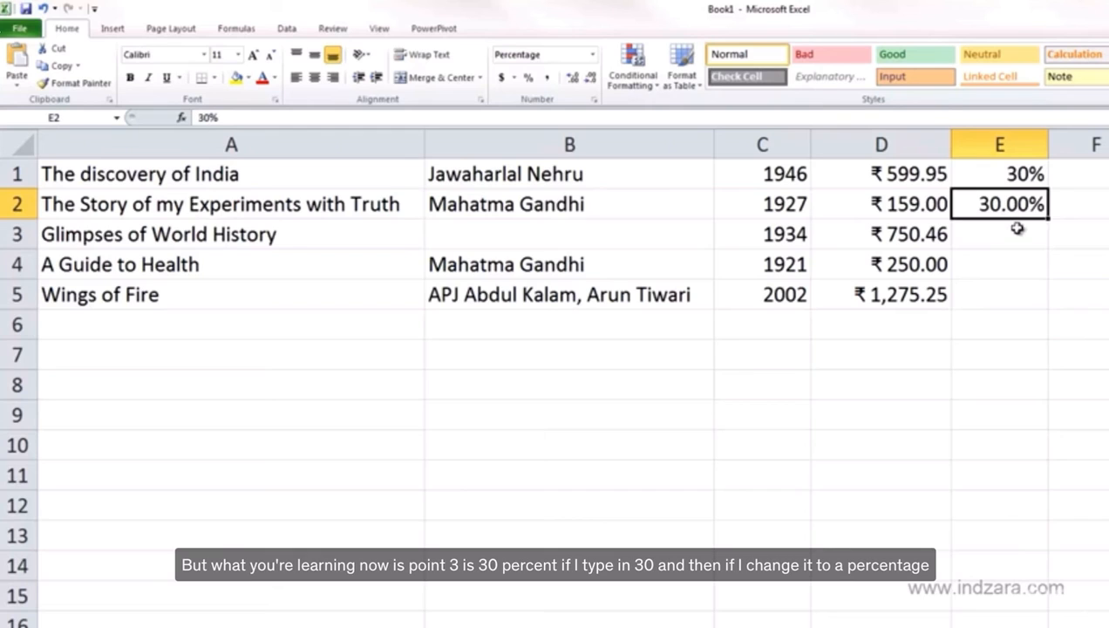
Enter 30 in cell E3
click(1018, 231)
text(30)
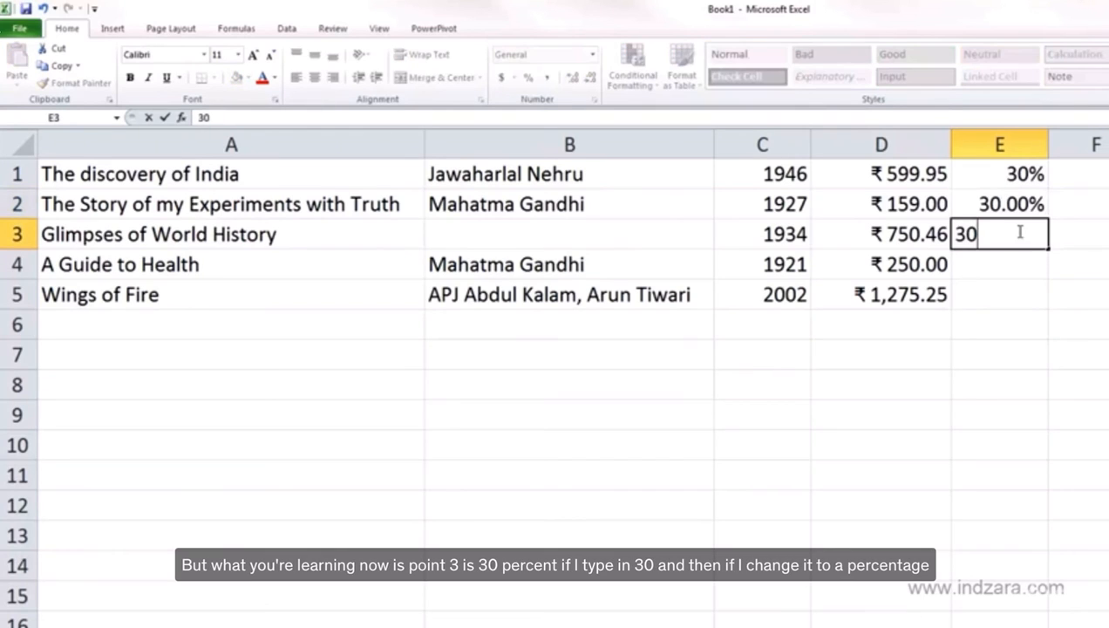
key(Return)
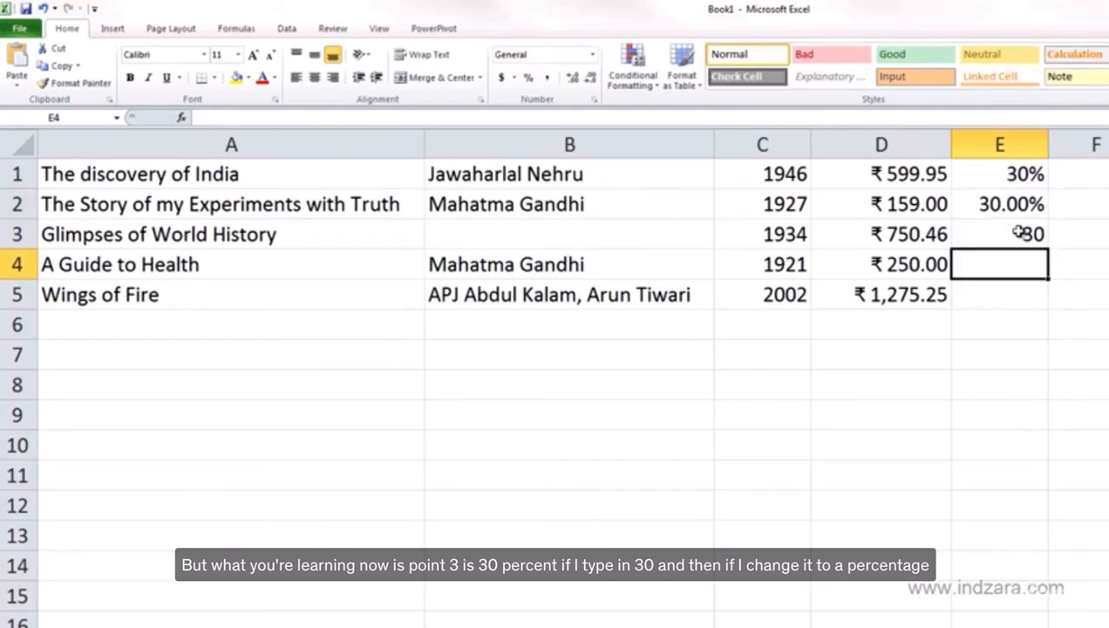
click(1015, 232)
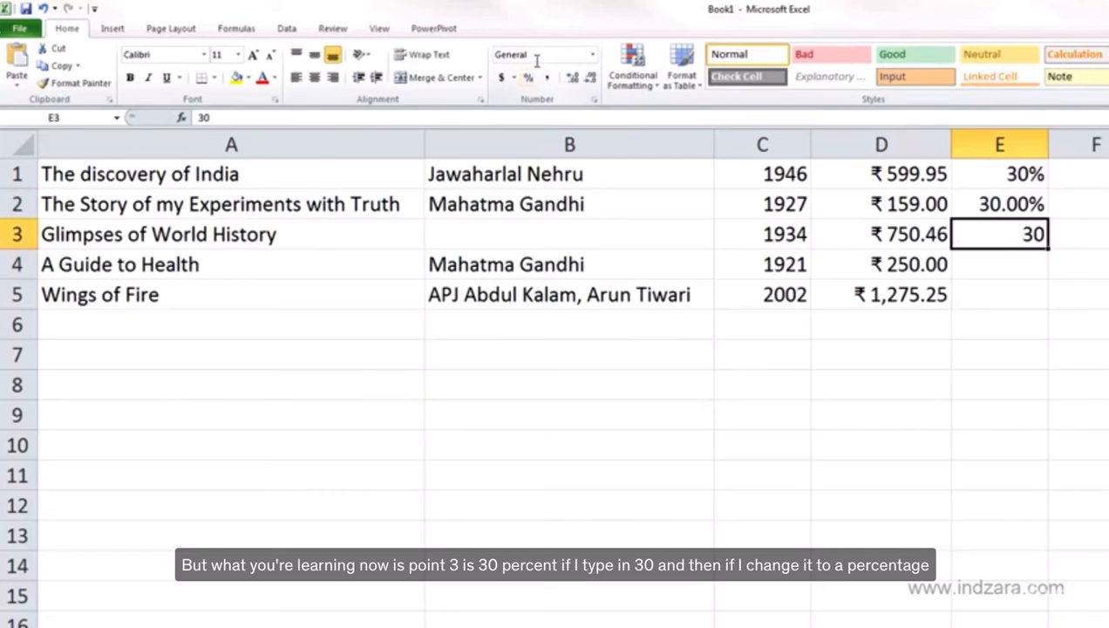
click(592, 54)
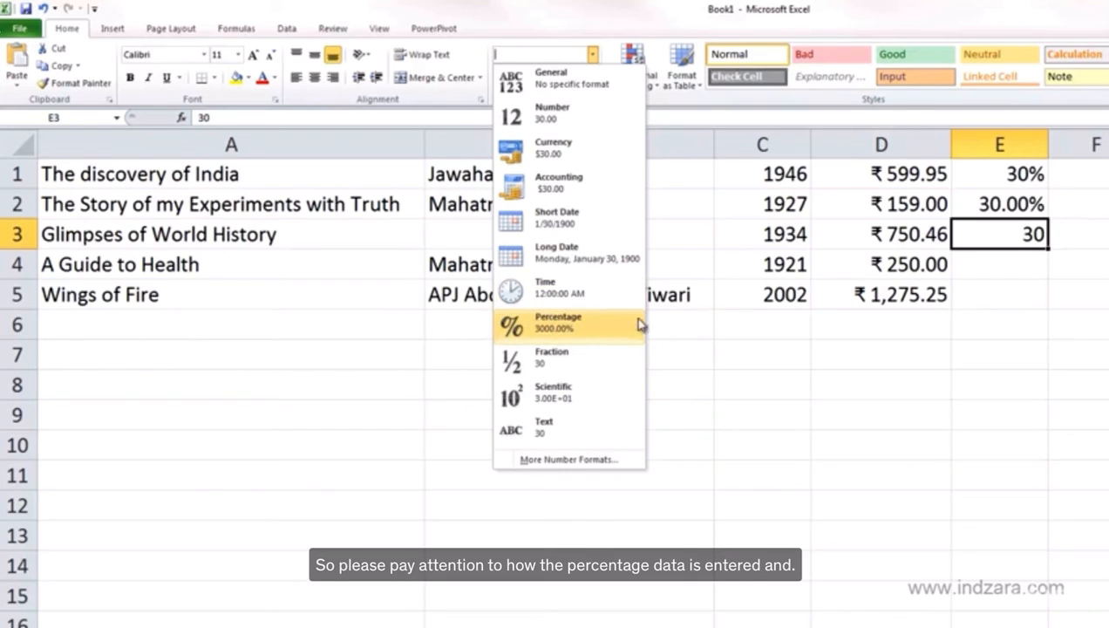
click(1044, 239)
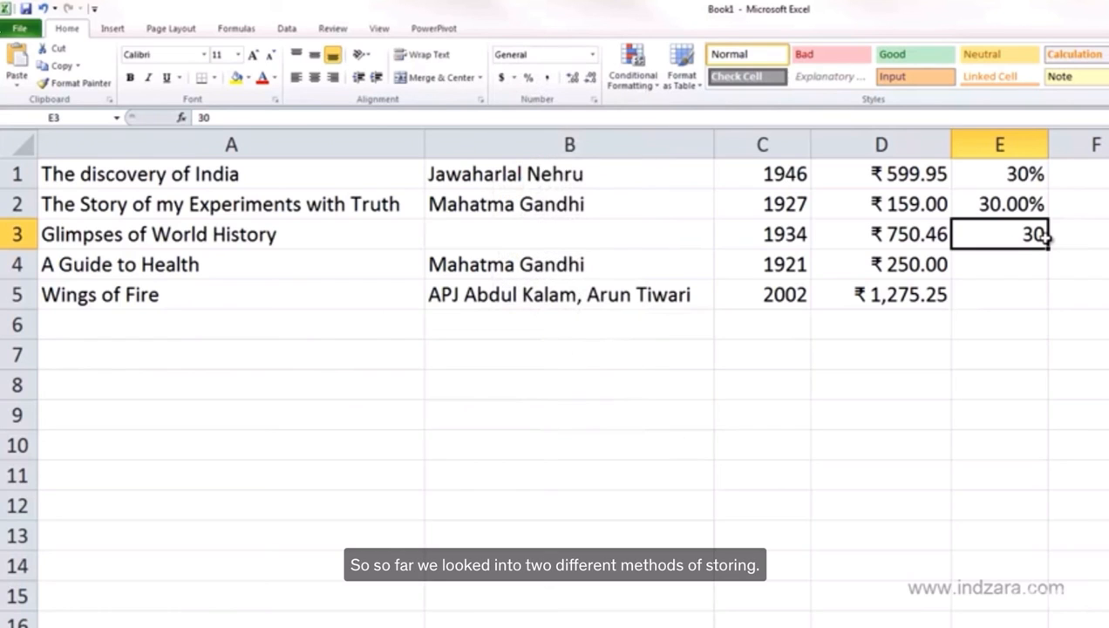
Reapply the Percentage number format to cell E2
click(1030, 176)
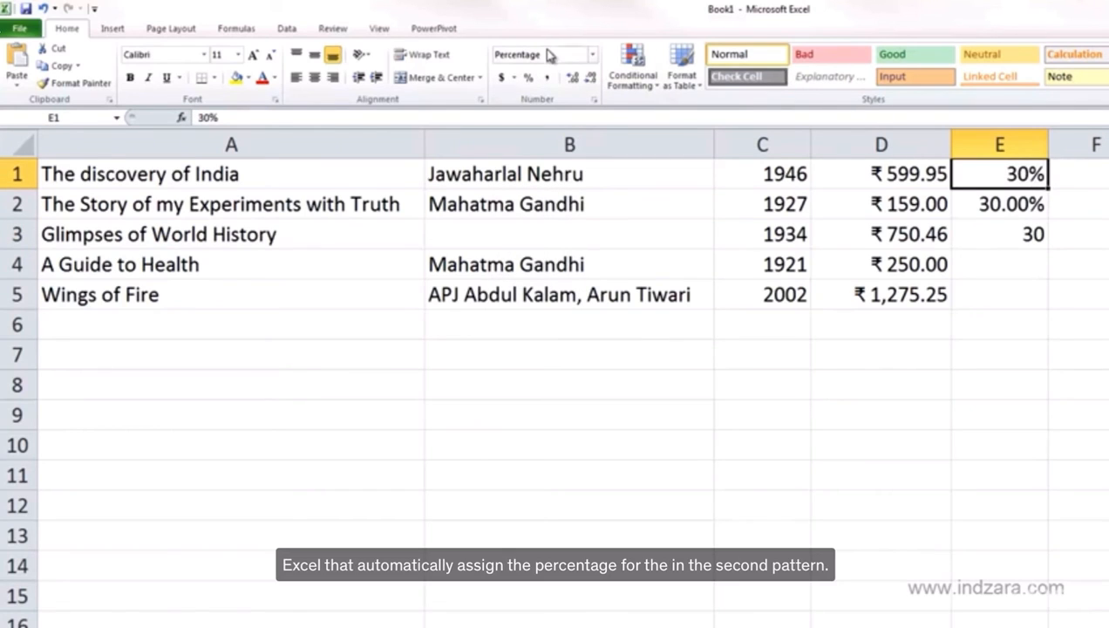
click(1036, 204)
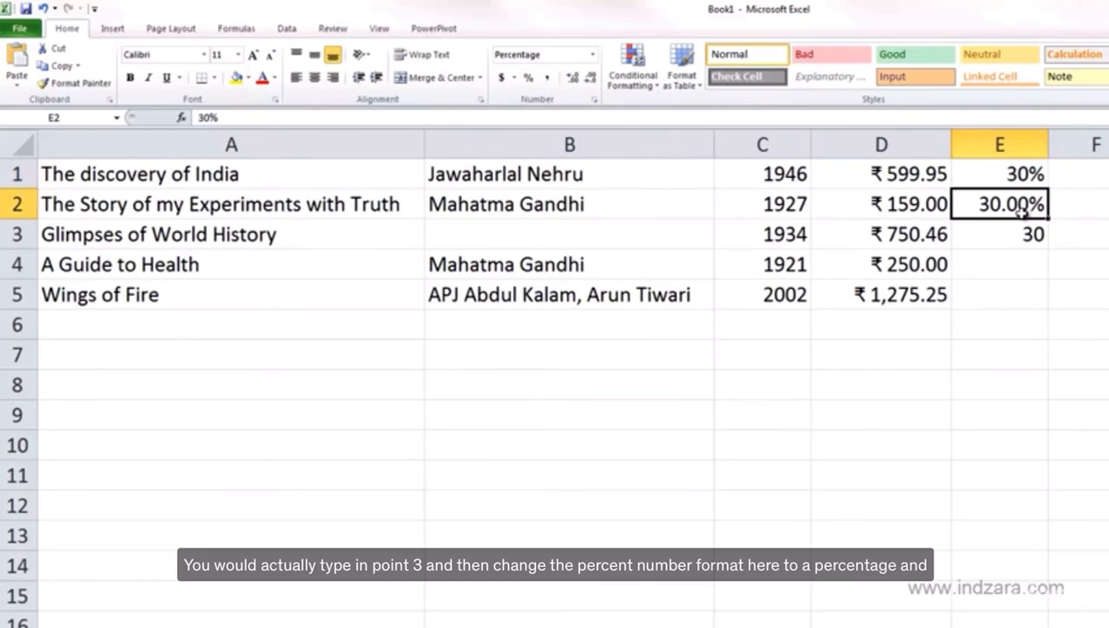
click(591, 58)
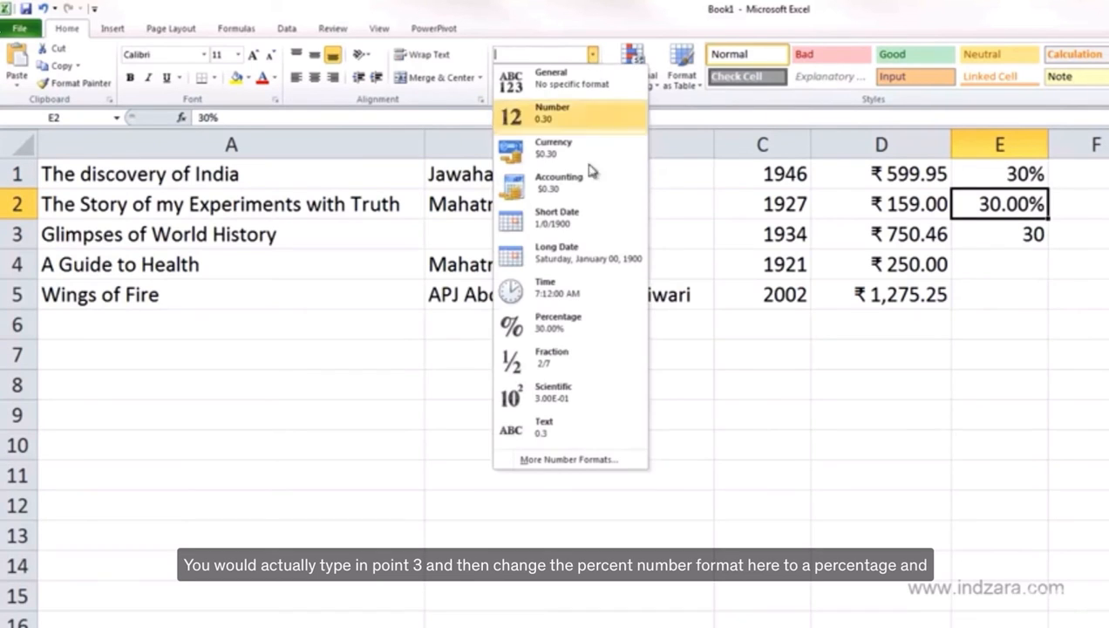
click(574, 324)
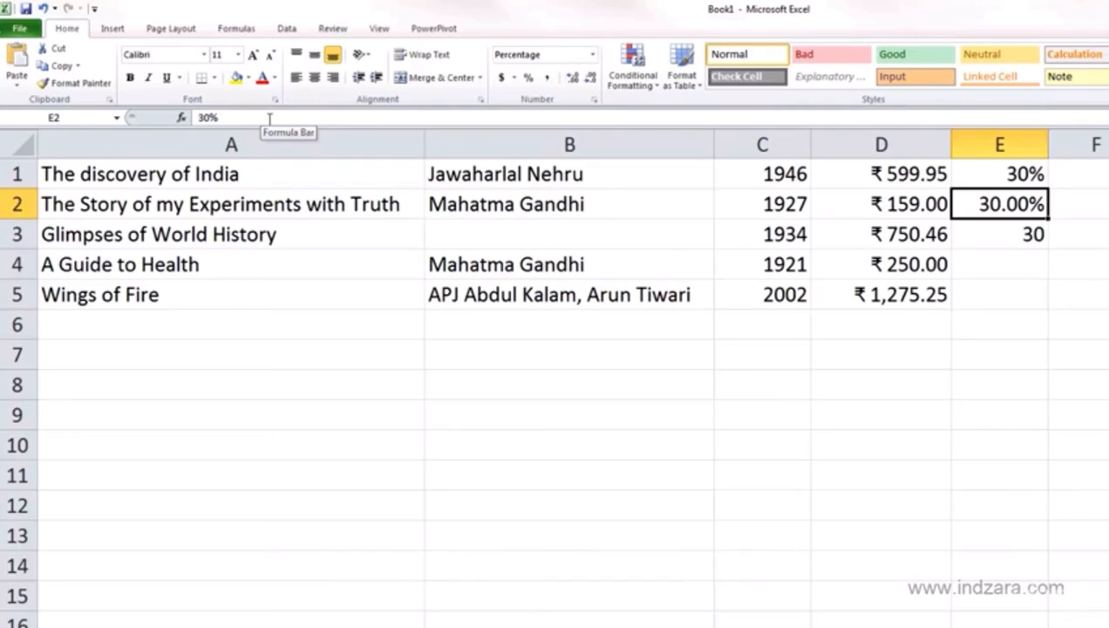
Clear cell E3 and apply the Percentage number format to it before entering data
click(991, 235)
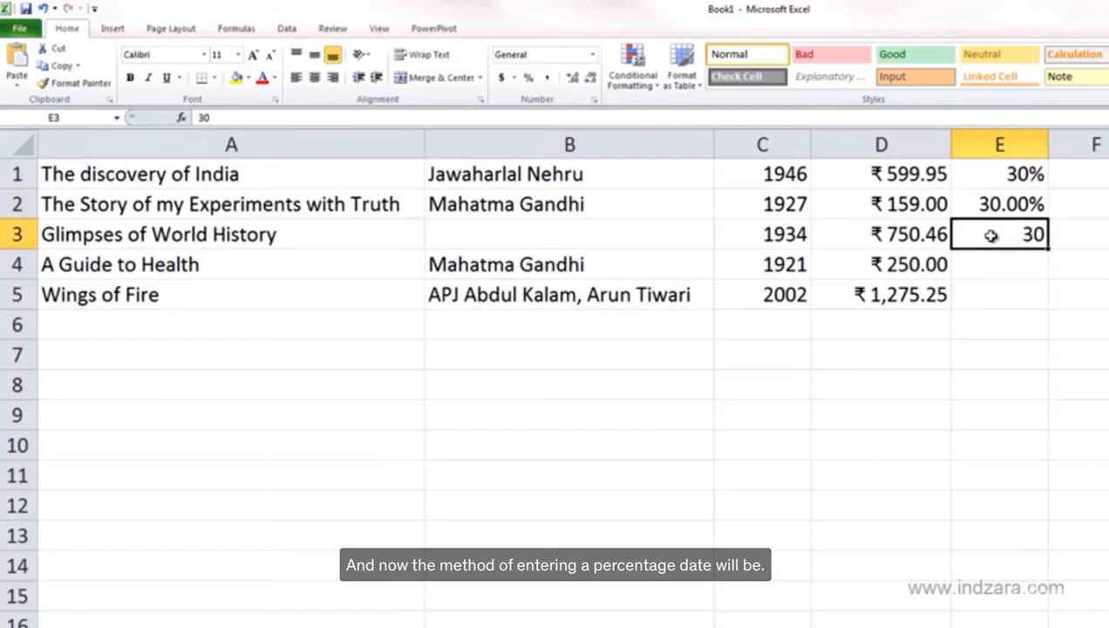
key(Delete)
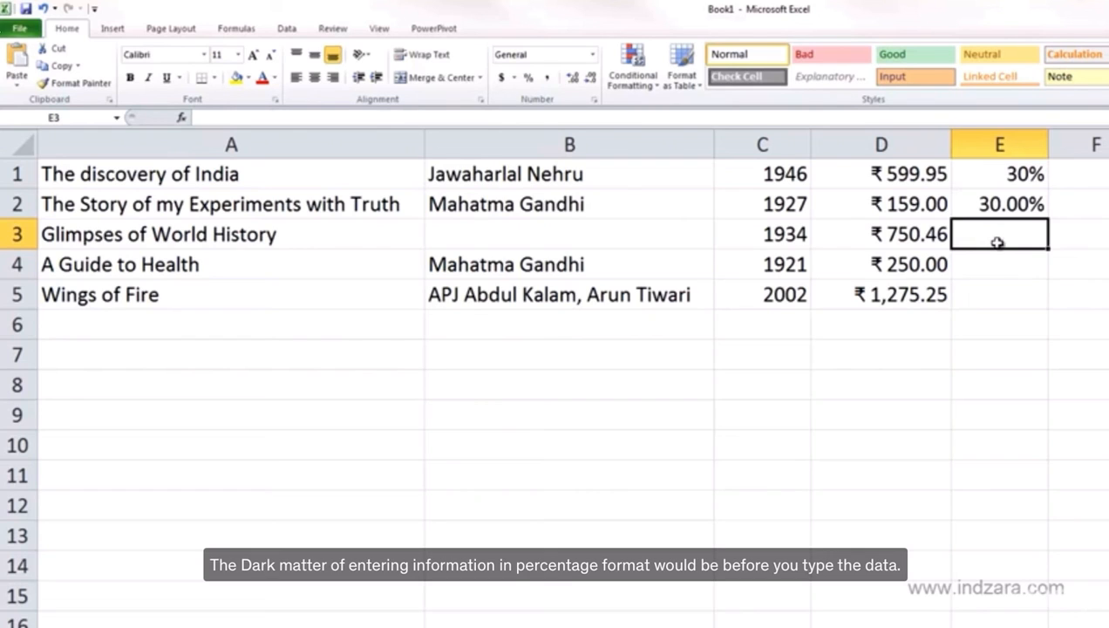
click(592, 55)
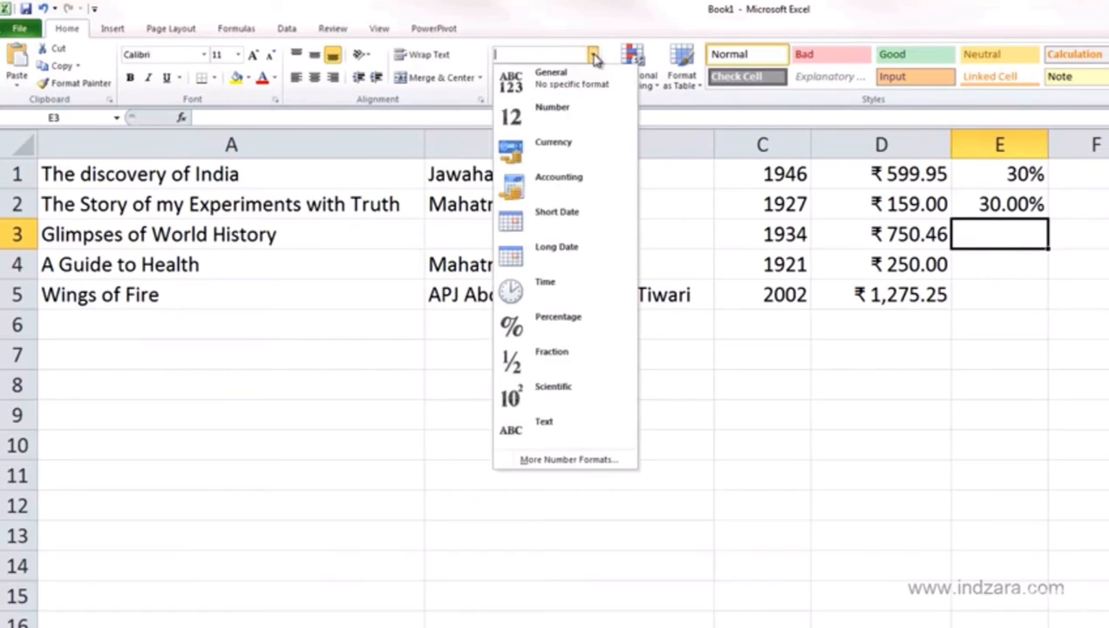
click(585, 320)
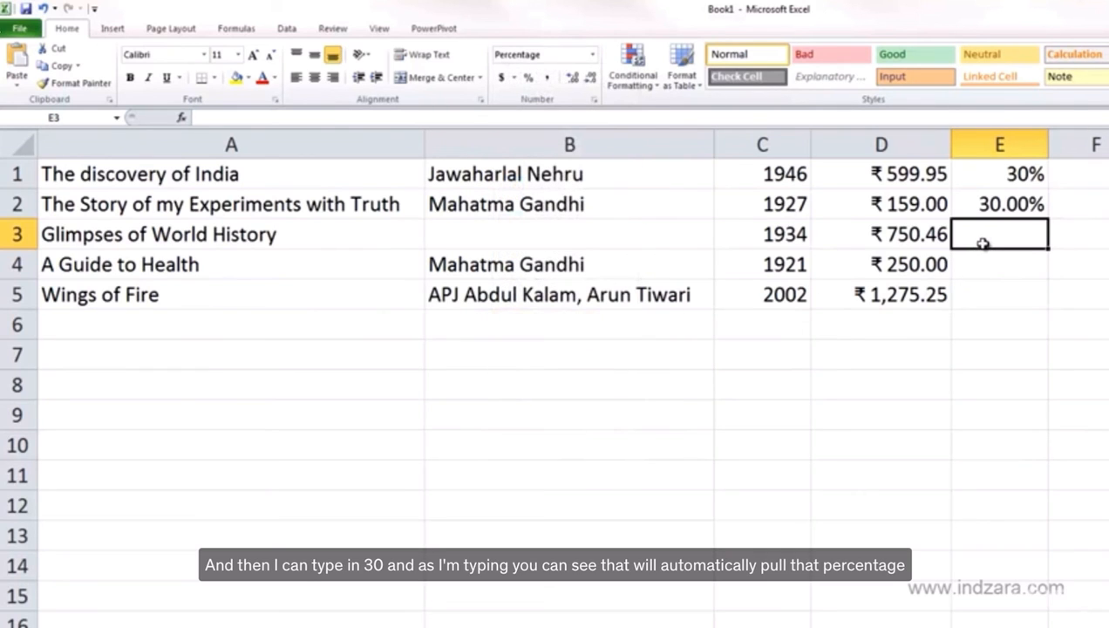
Enter 30 in the percentage-formatted cell E3
text(30)
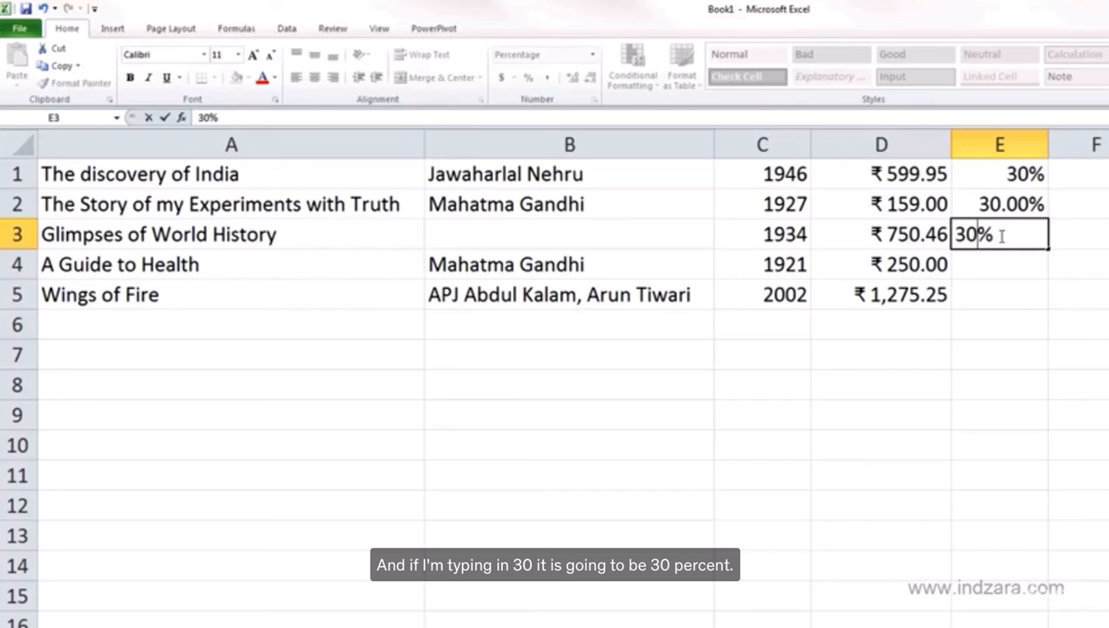
key(Return)
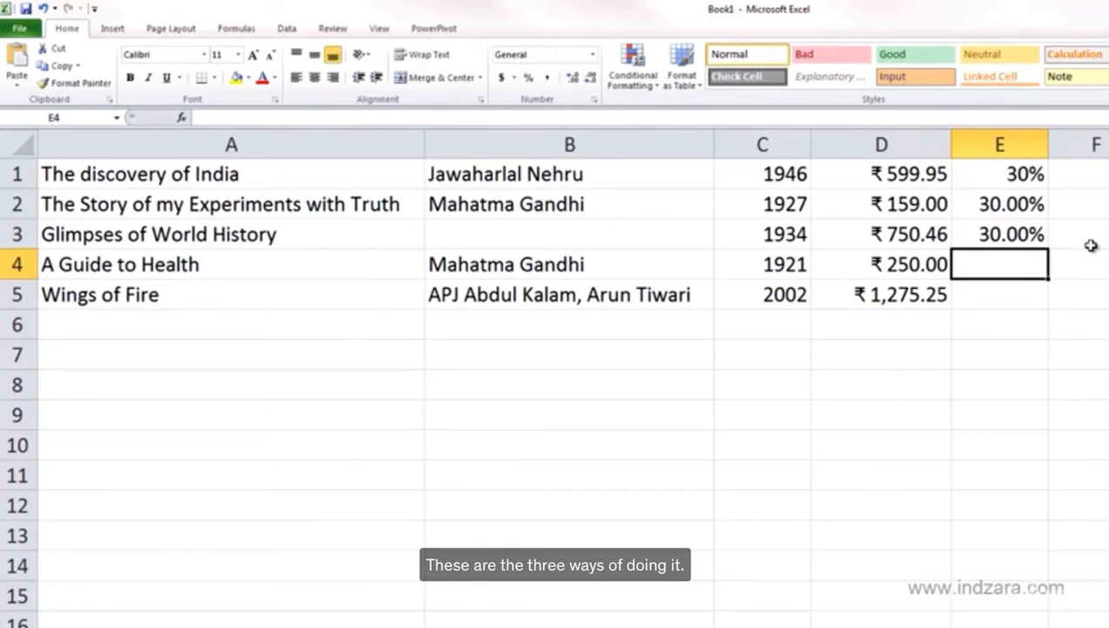
Enter 20 in cell E3
click(1002, 173)
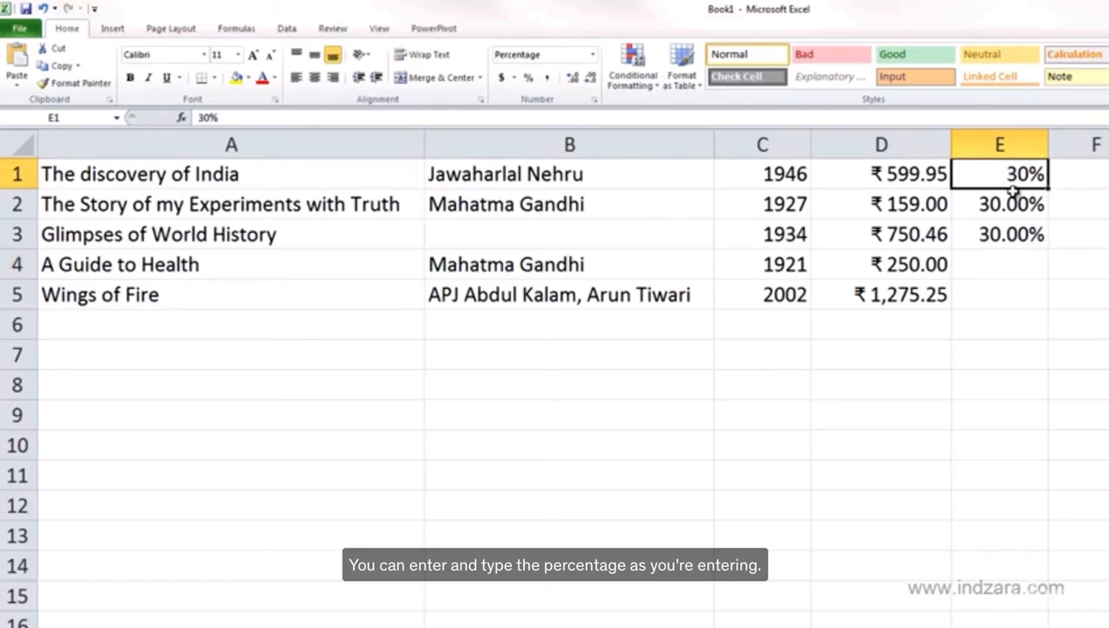
click(1020, 204)
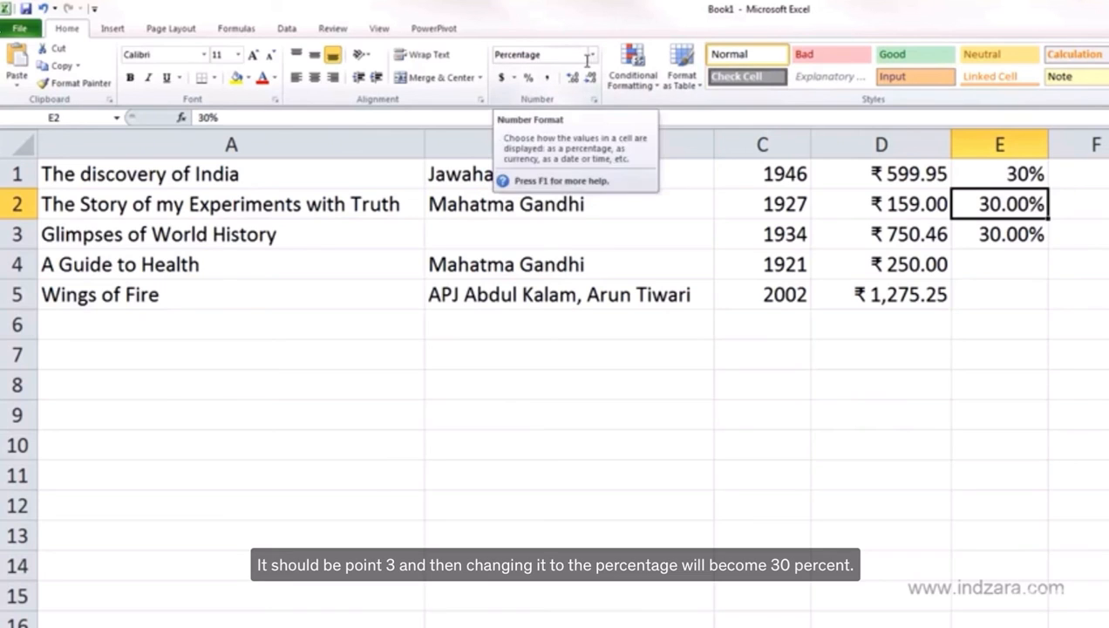
click(994, 235)
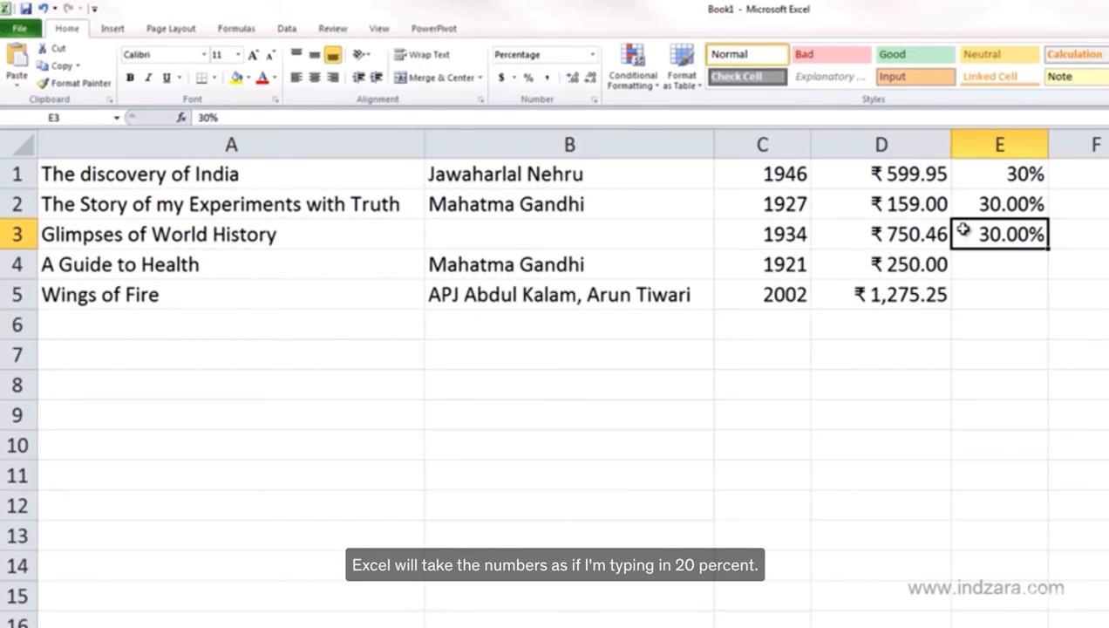
text(20)
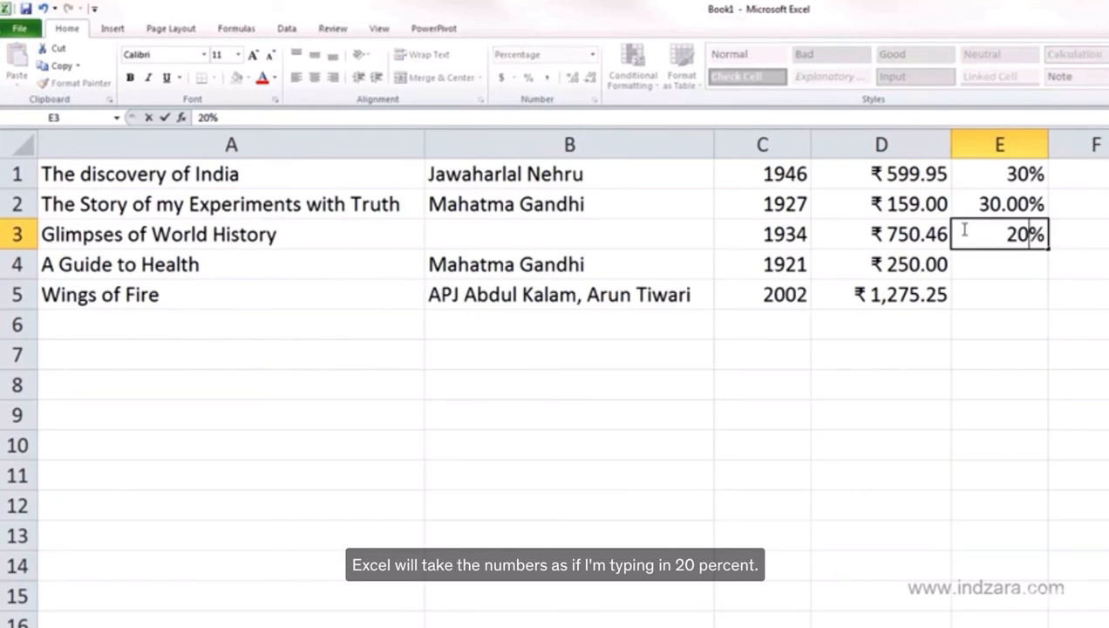
key(ctrl+Return)
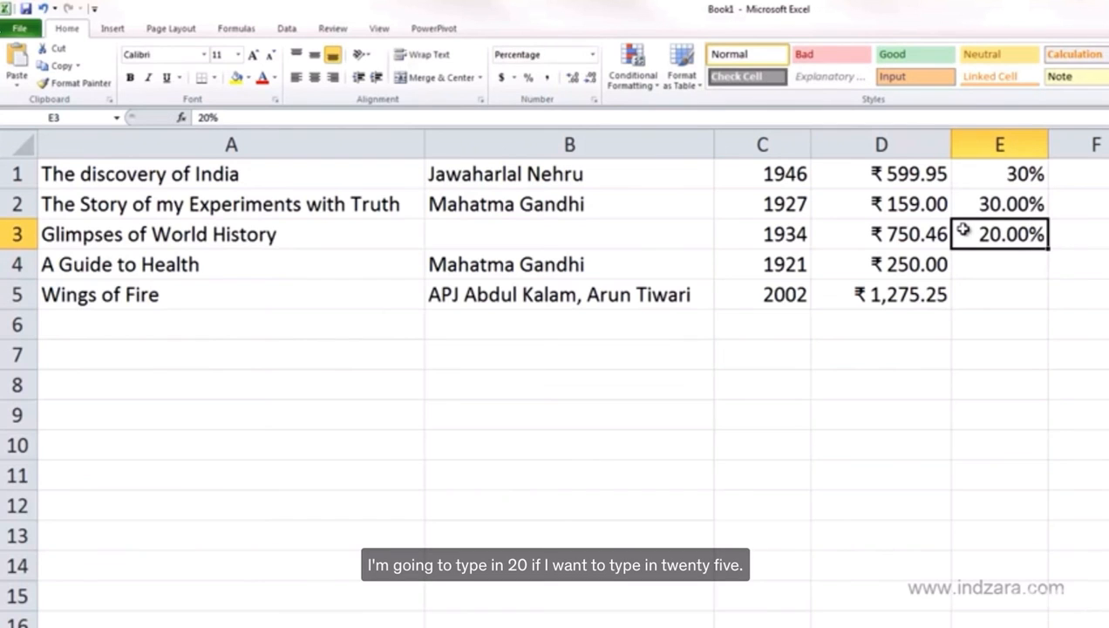
Replace the entry in cell E3 with 25
text(25)
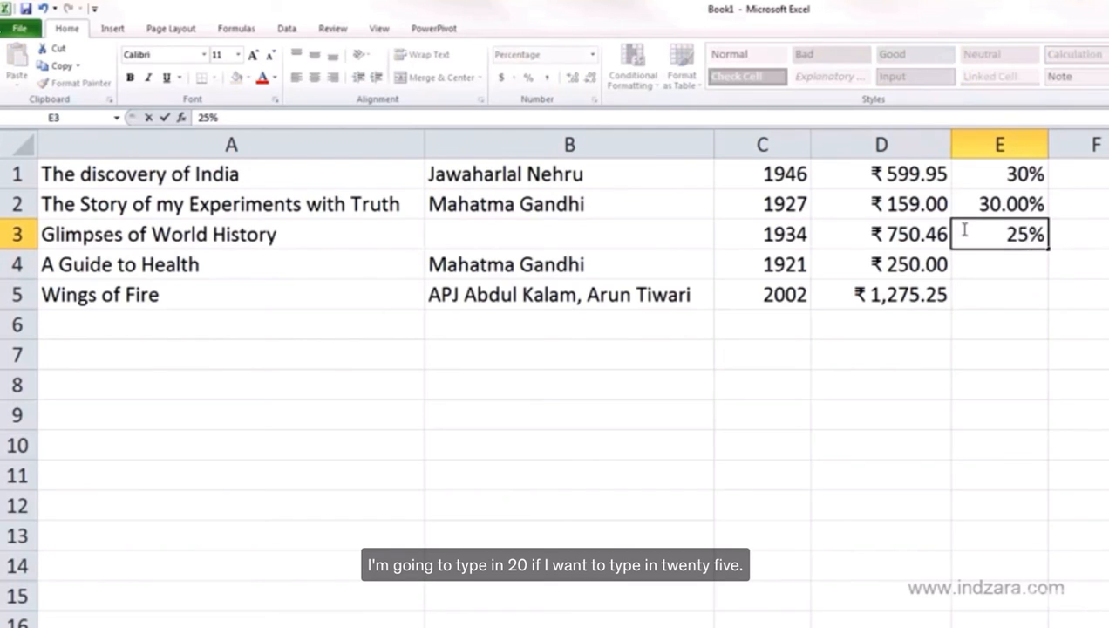
key(ctrl+Return)
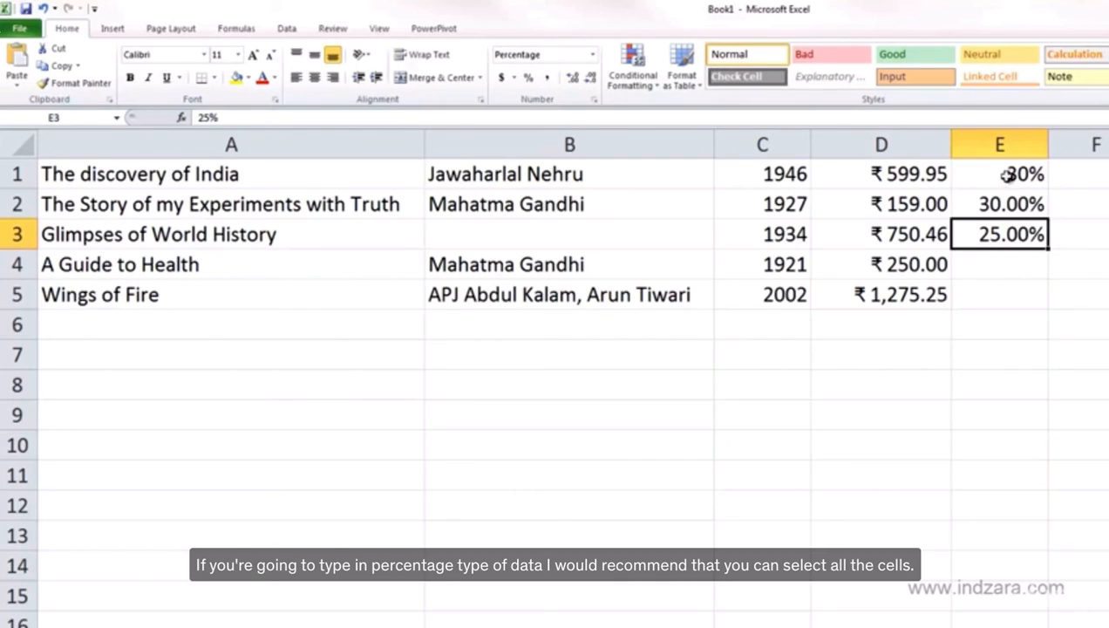
Apply the Percentage number format to the range E1:E5
drag(1002, 173, 995, 293)
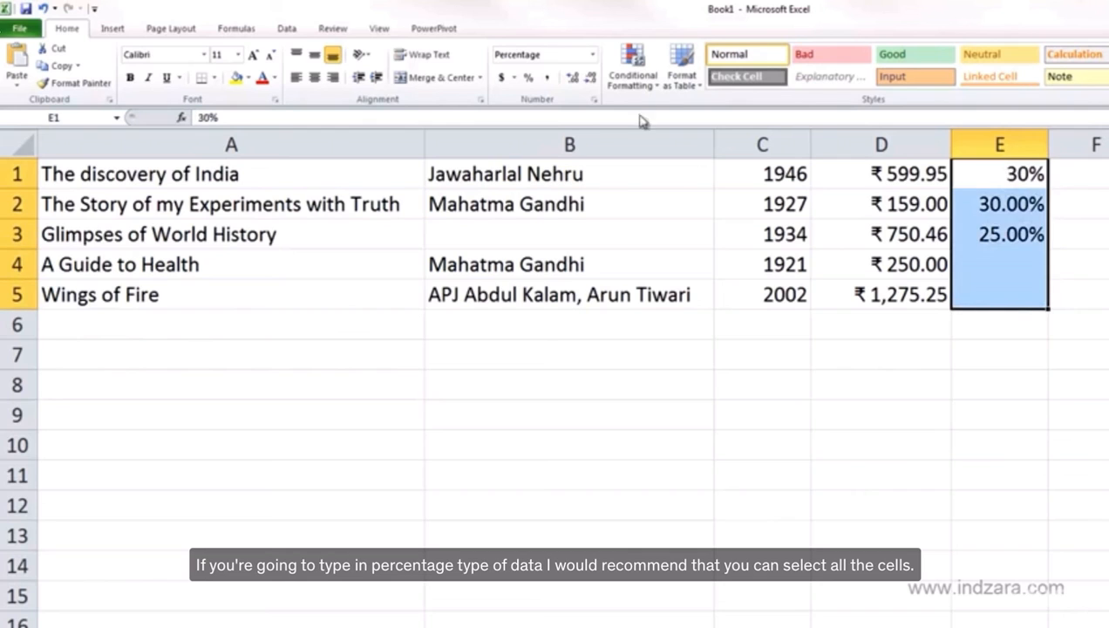
click(592, 55)
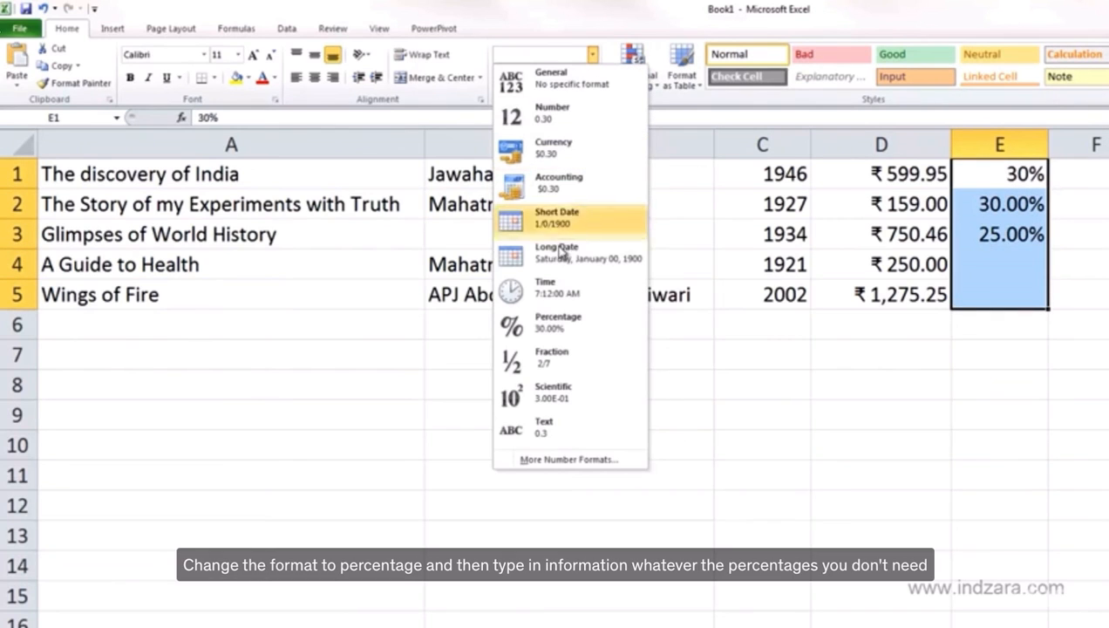
key(Return)
Enter 24 in cell E4
click(1043, 269)
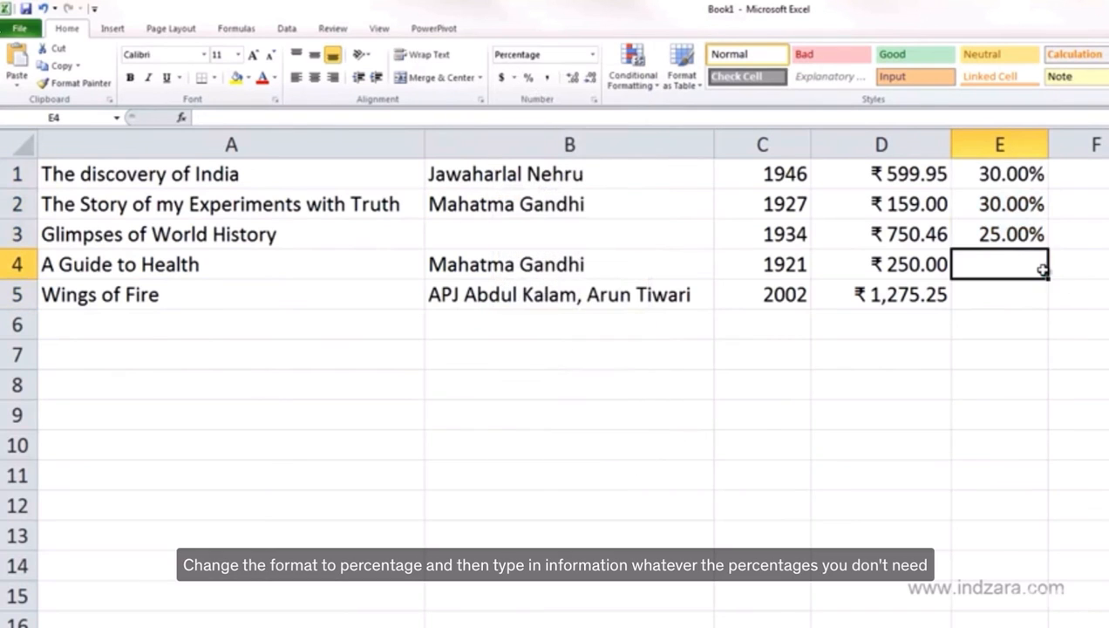
text(24)
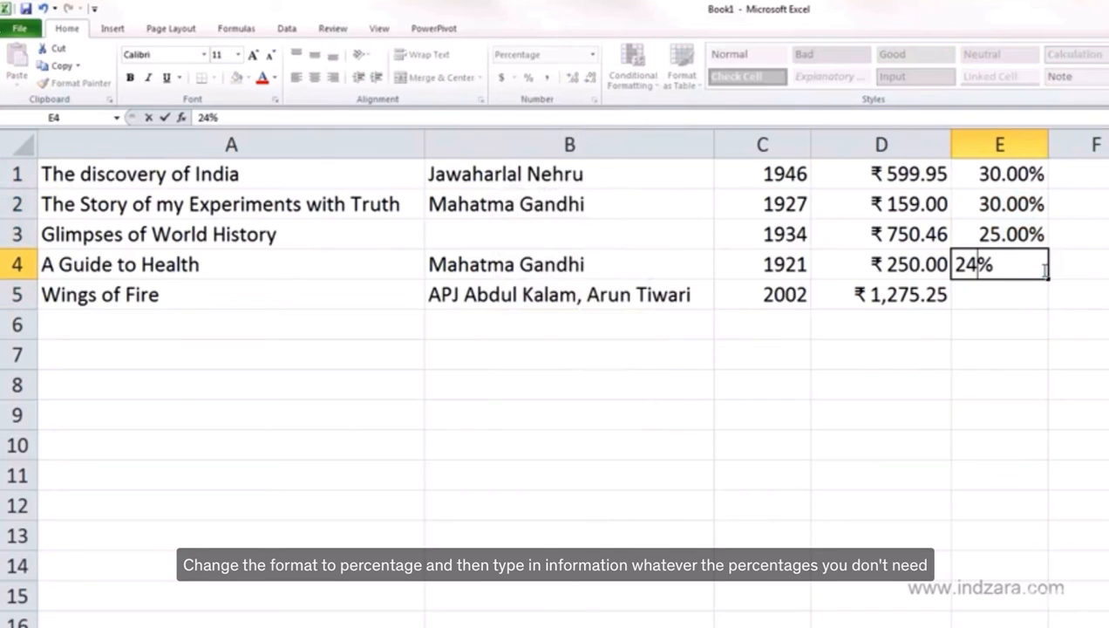
key(Return)
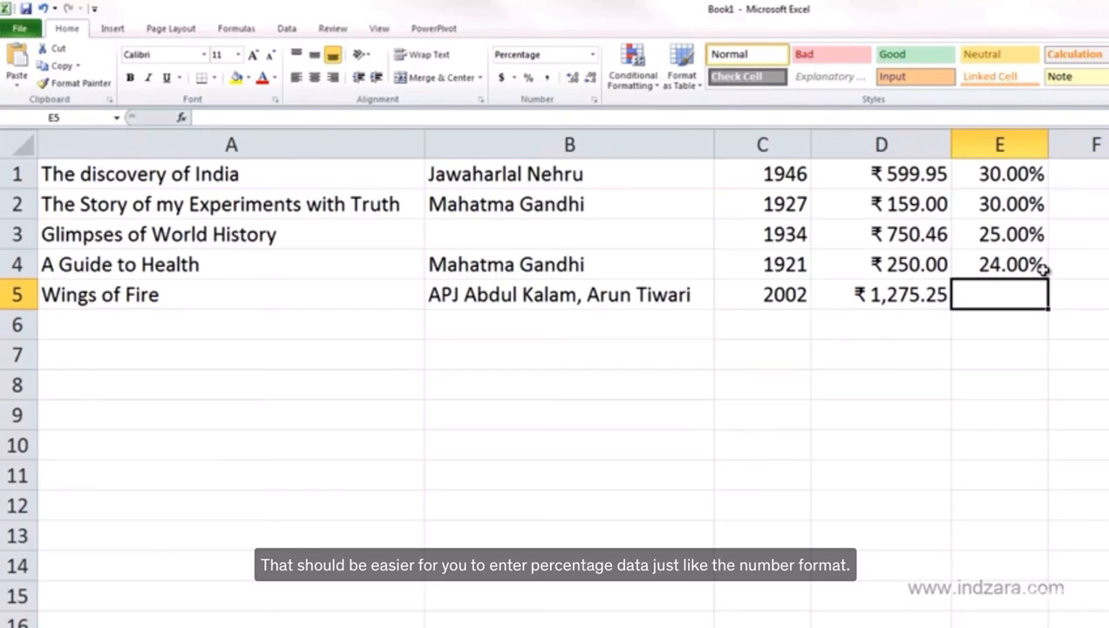
Reduce the percentages in E1:E5 to one decimal place
drag(1002, 174, 1002, 297)
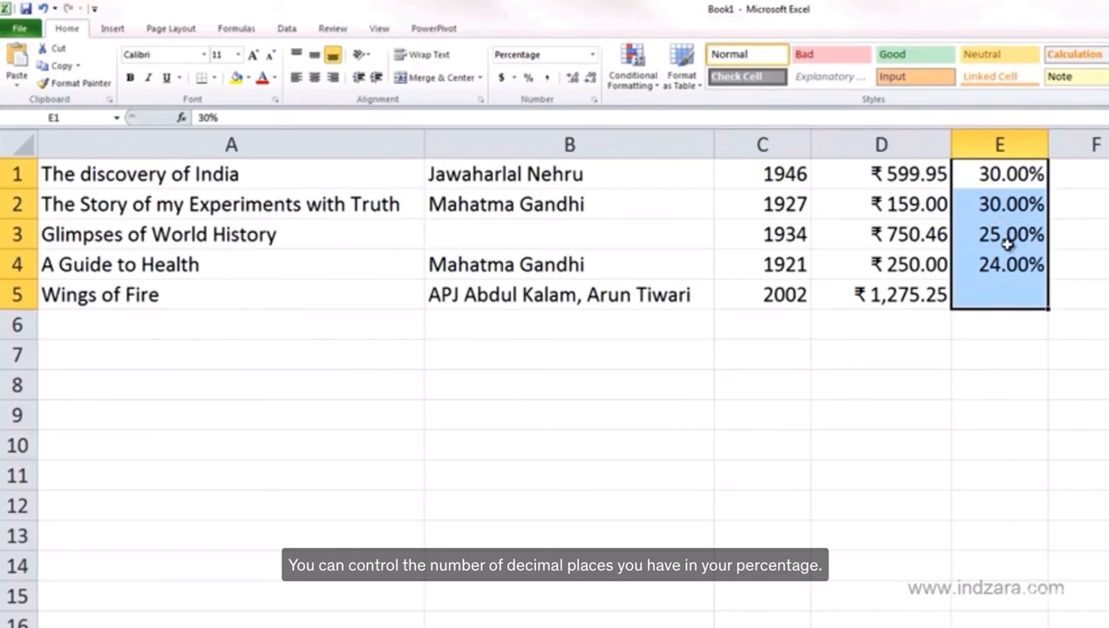
key(ctrl+1)
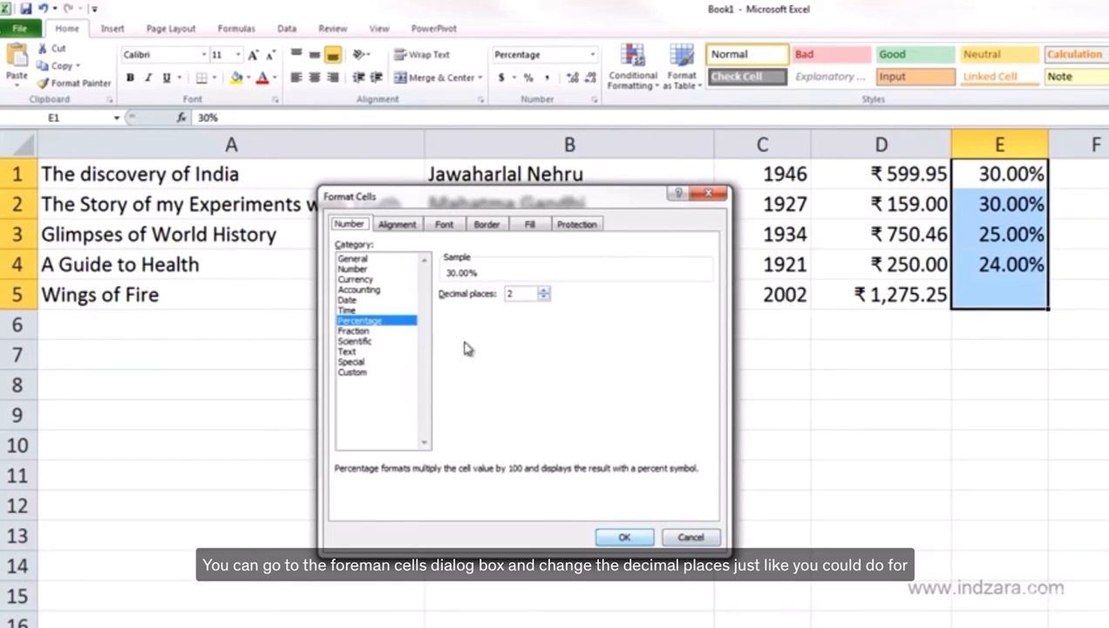
click(691, 538)
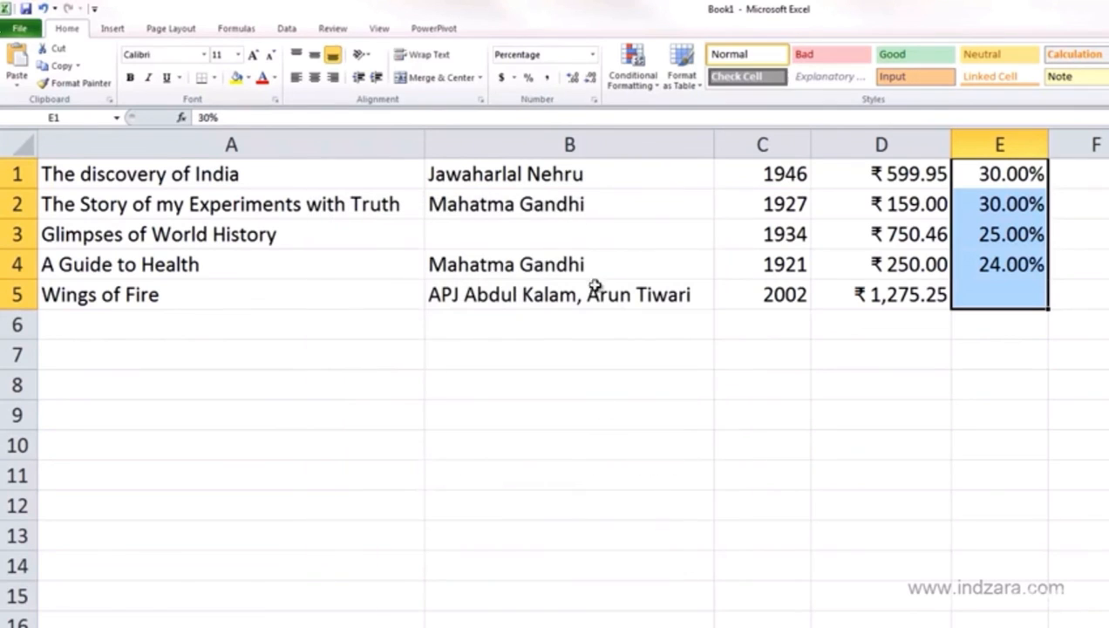
click(591, 83)
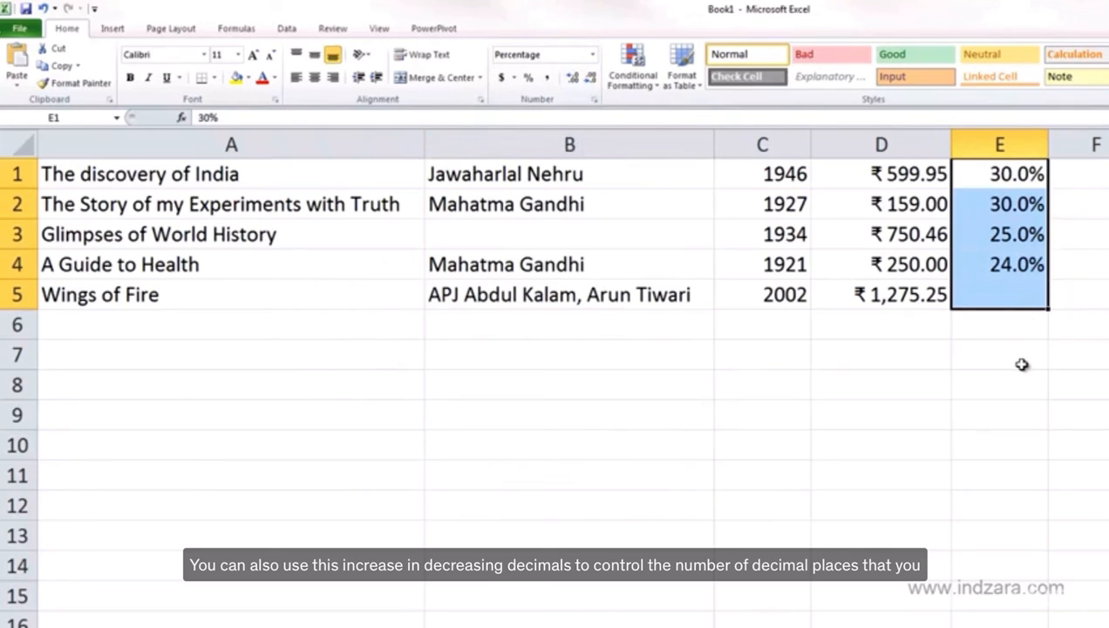